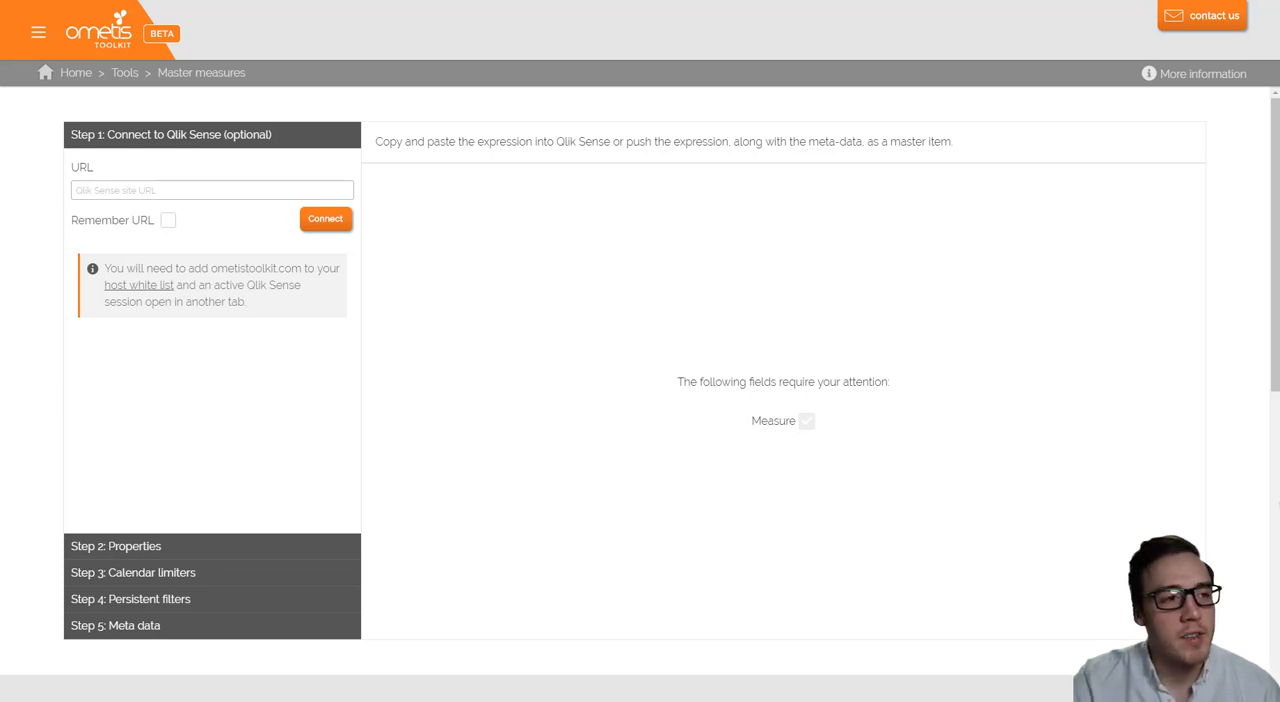
# - Connect the toolkit to the Qlik Sense site and select the Qlik Sense Essentials app
pyautogui.hotkey('ctrl', 'Tab')
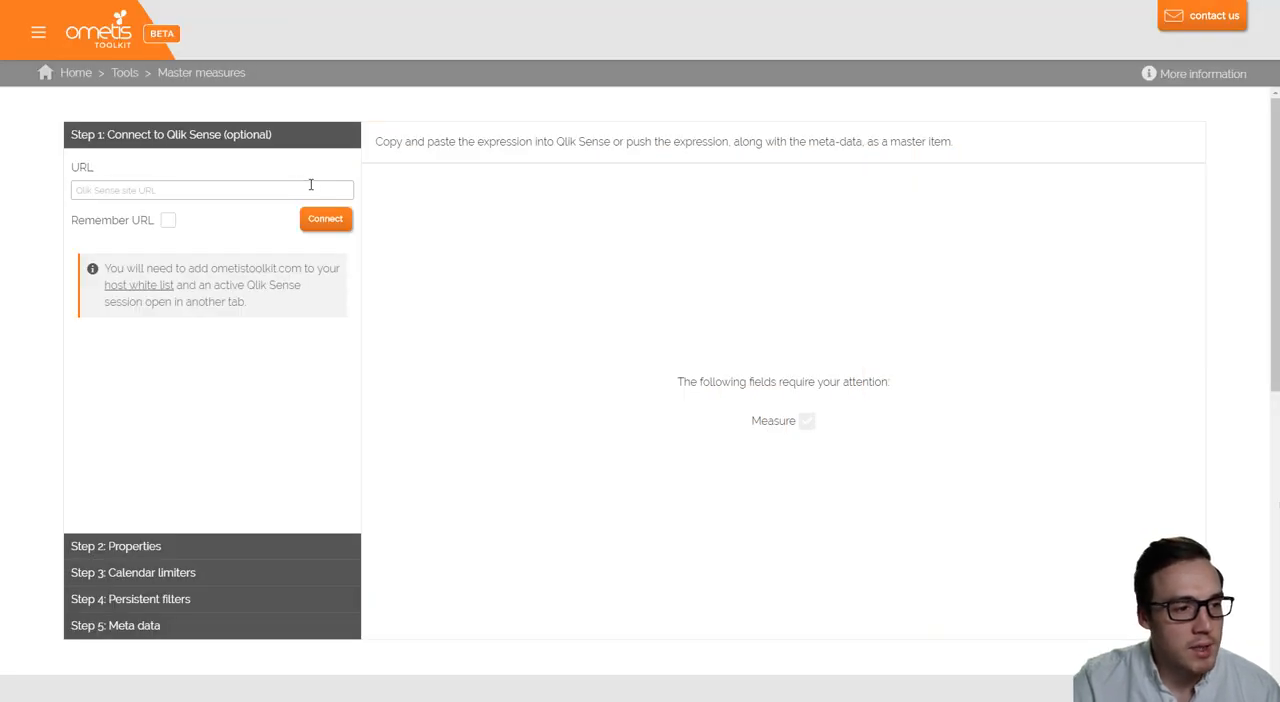
pyautogui.click(309, 185)
pyautogui.click(249, 220)
pyautogui.click(310, 214)
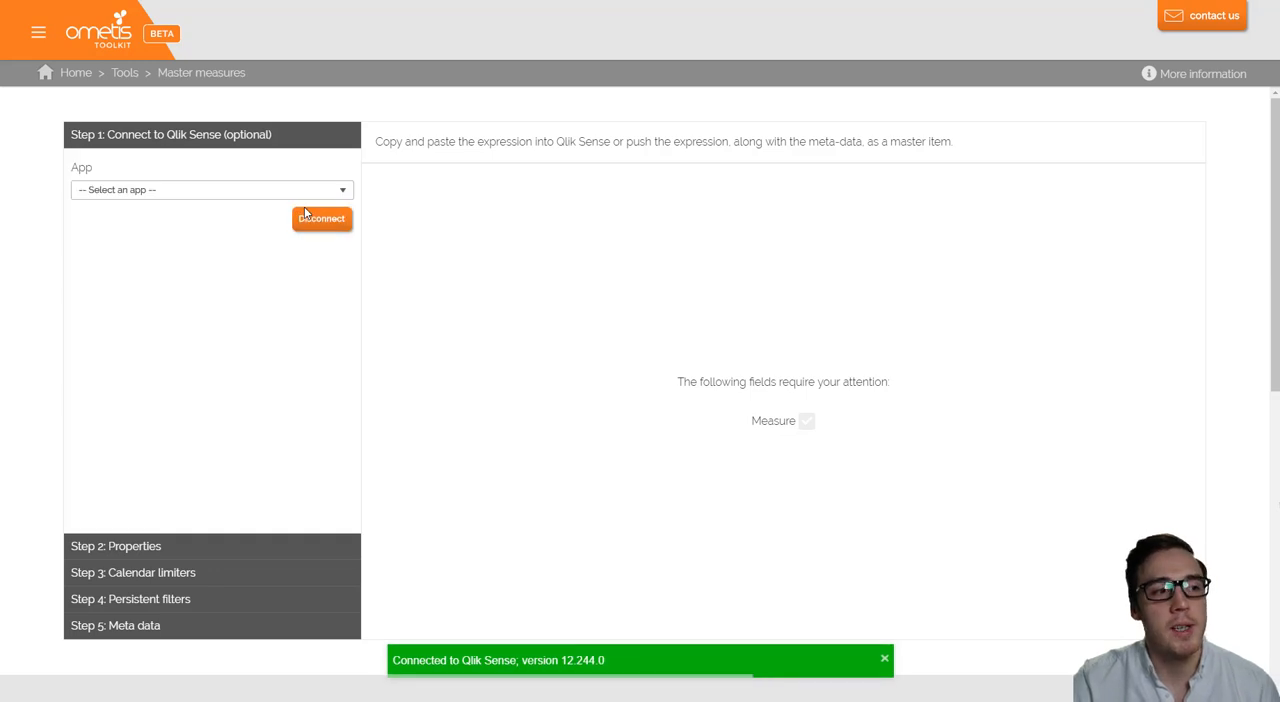
pyautogui.click(280, 192)
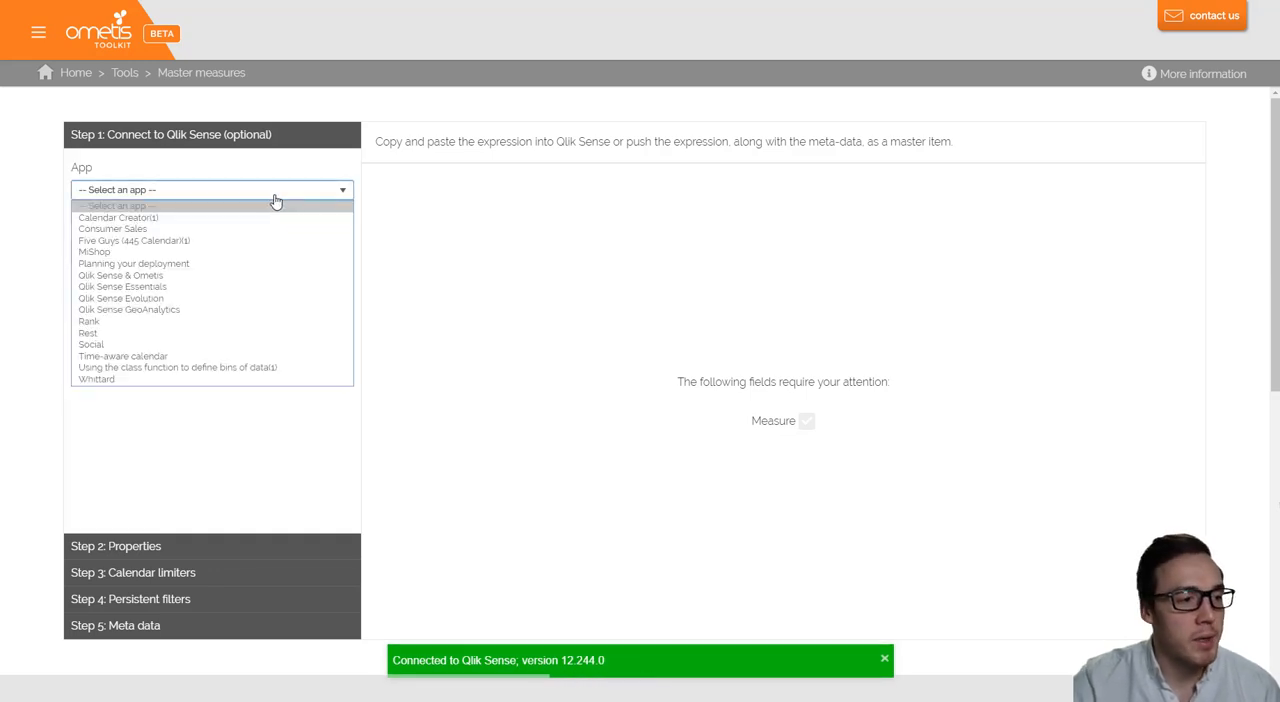
pyautogui.click(227, 287)
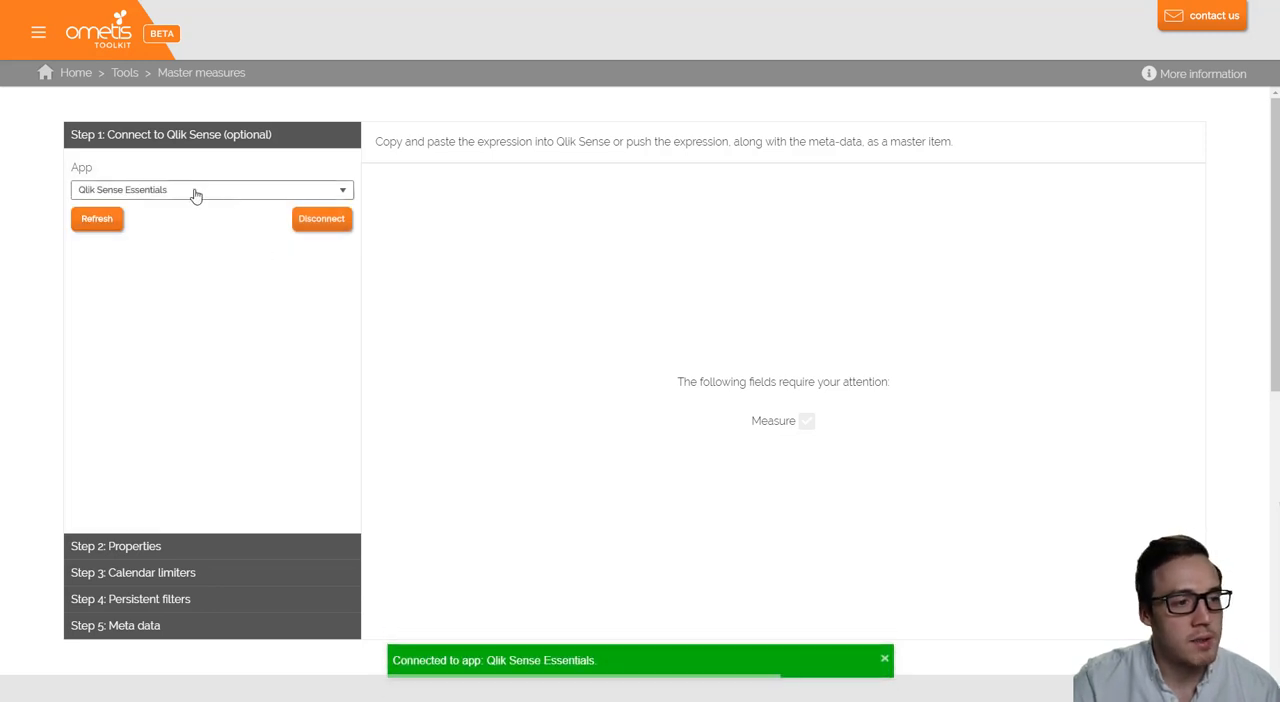
# - Define a measure that sums the Sales Price field and push it to the app as a master item
pyautogui.click(232, 542)
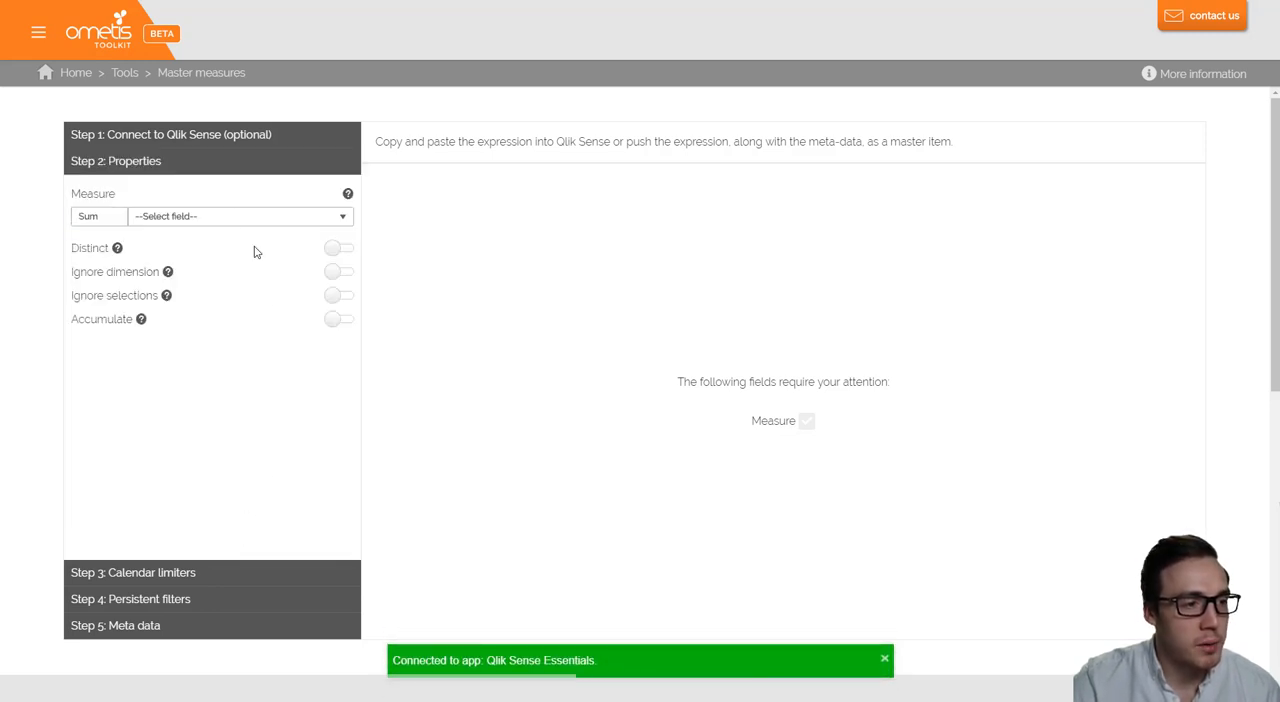
pyautogui.click(237, 218)
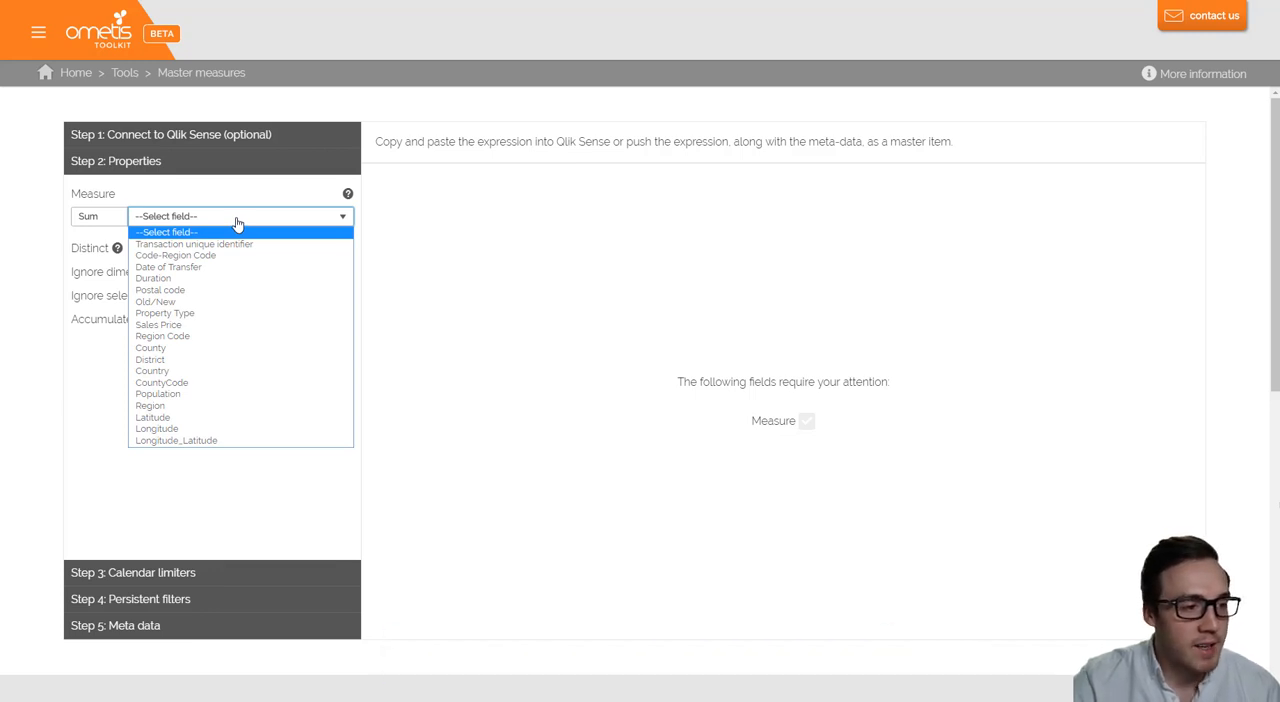
pyautogui.click(200, 325)
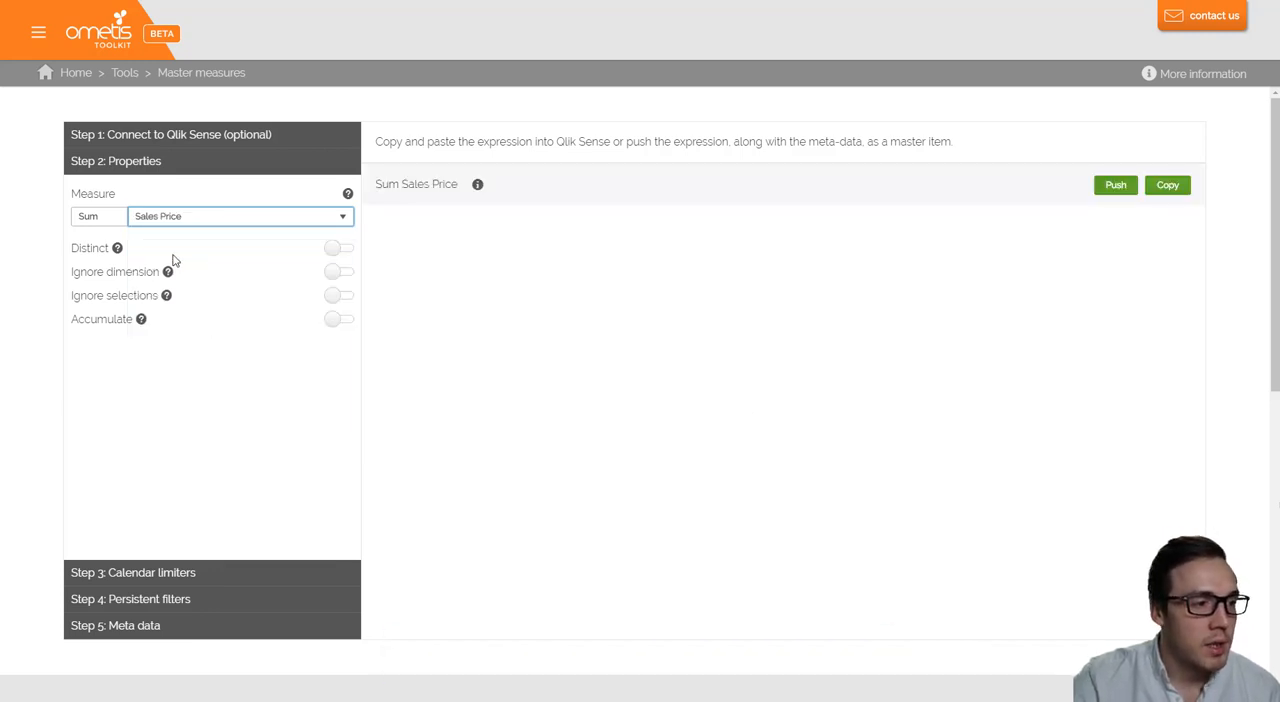
pyautogui.click(1113, 186)
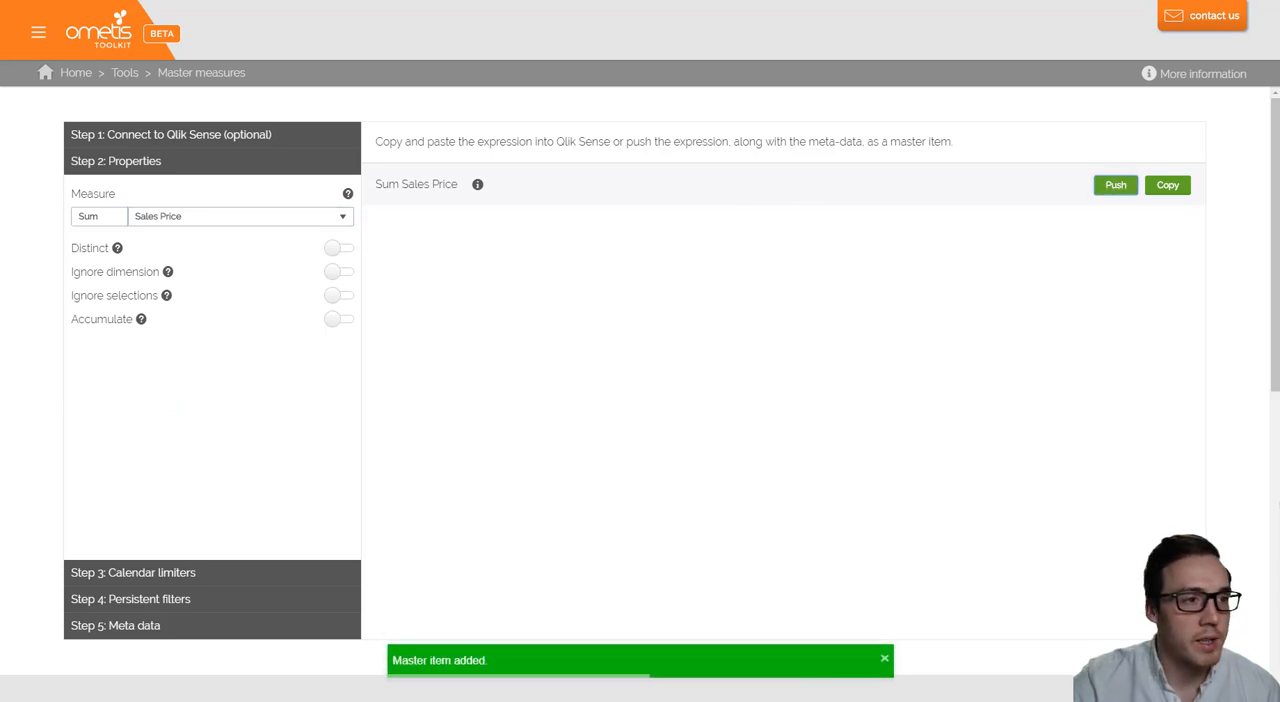
# - Switch to the Qlik Sense sheet, place the Sum Sales Price measure as a KPI and shrink it into the upper-left corner of the grid
pyautogui.click(270, 1)
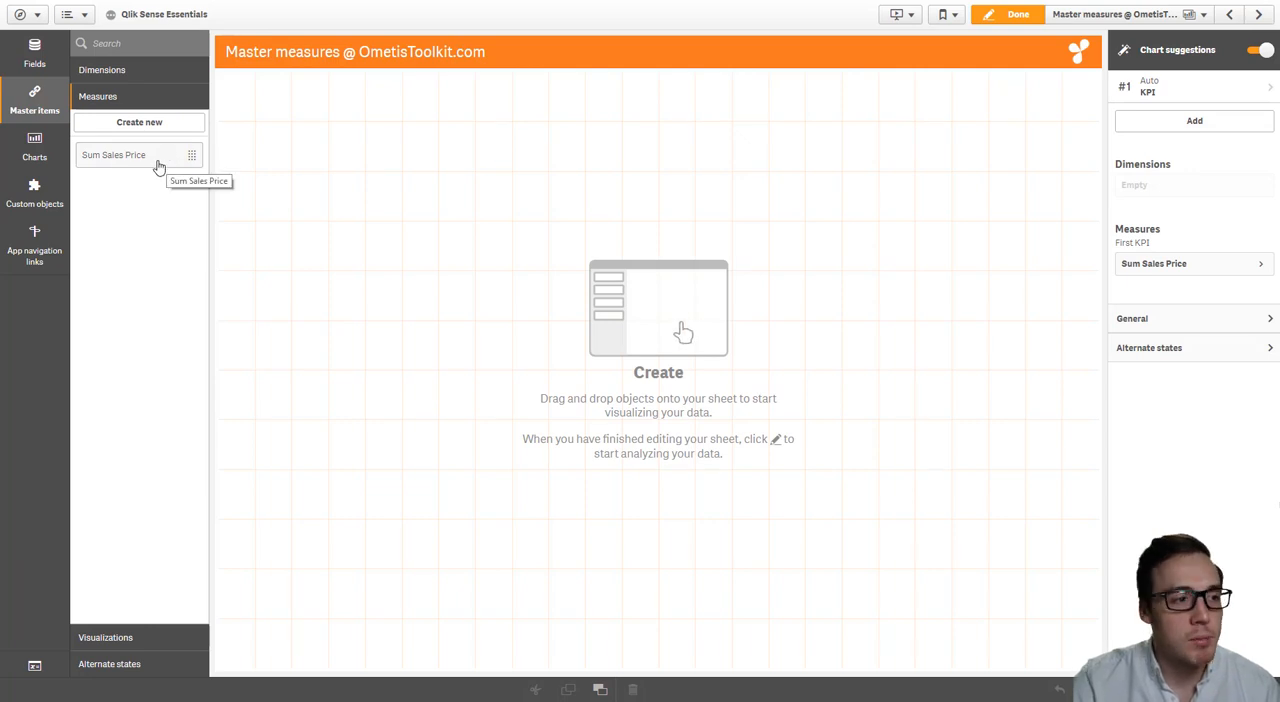
pyautogui.moveTo(168, 163); pyautogui.dragTo(447, 237)
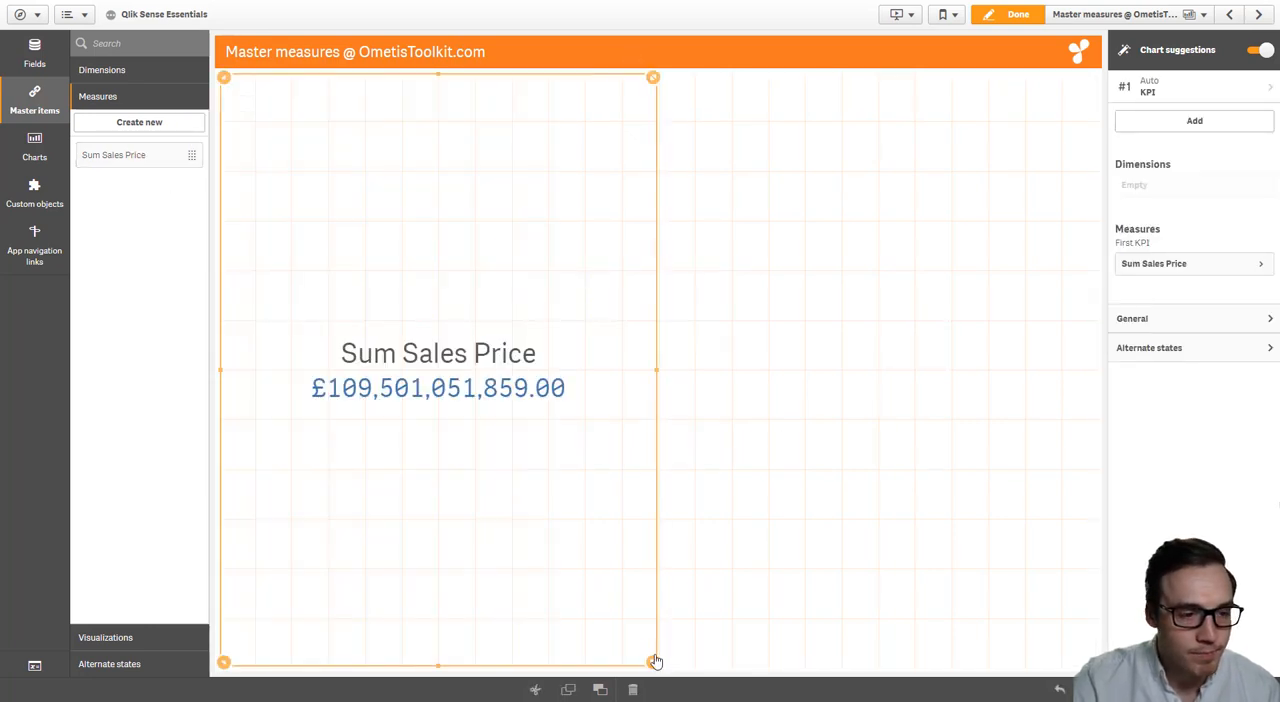
pyautogui.moveTo(654, 658); pyautogui.dragTo(490, 220)
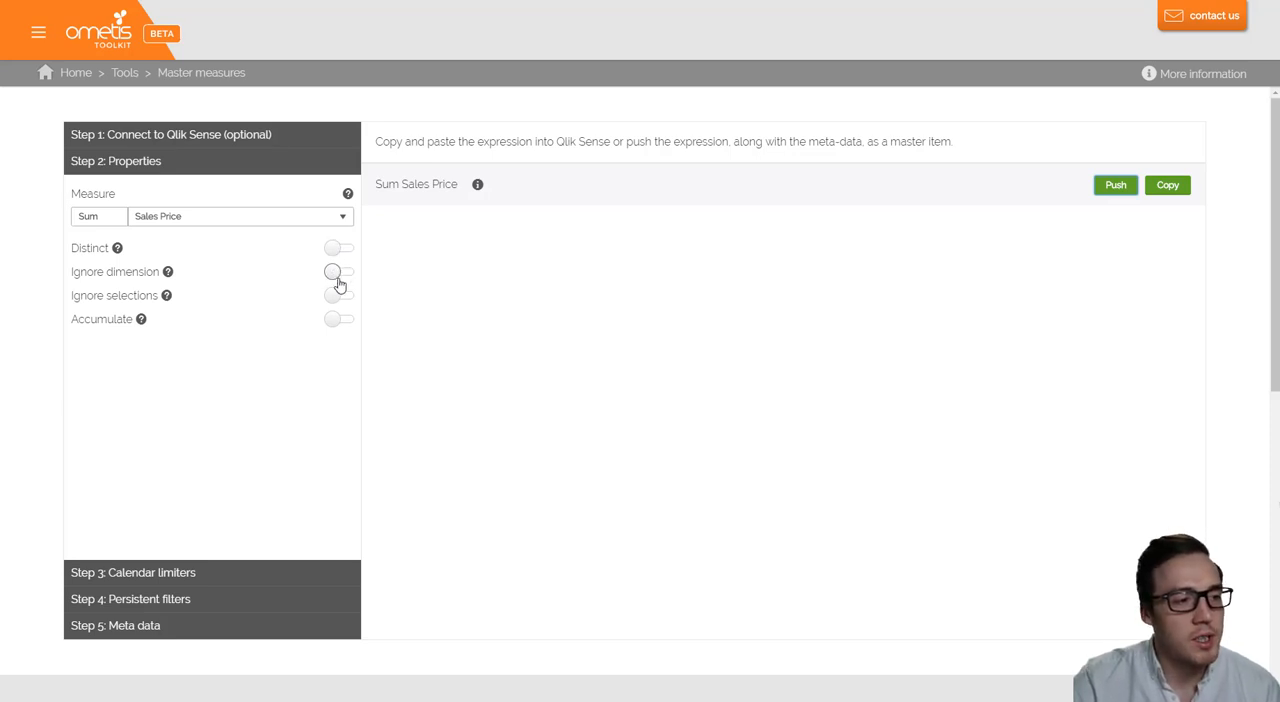
# - Push a Sum Sales Price version with Ignore selections enabled and place it on the sheet beside the first KPI
pyautogui.click(337, 296)
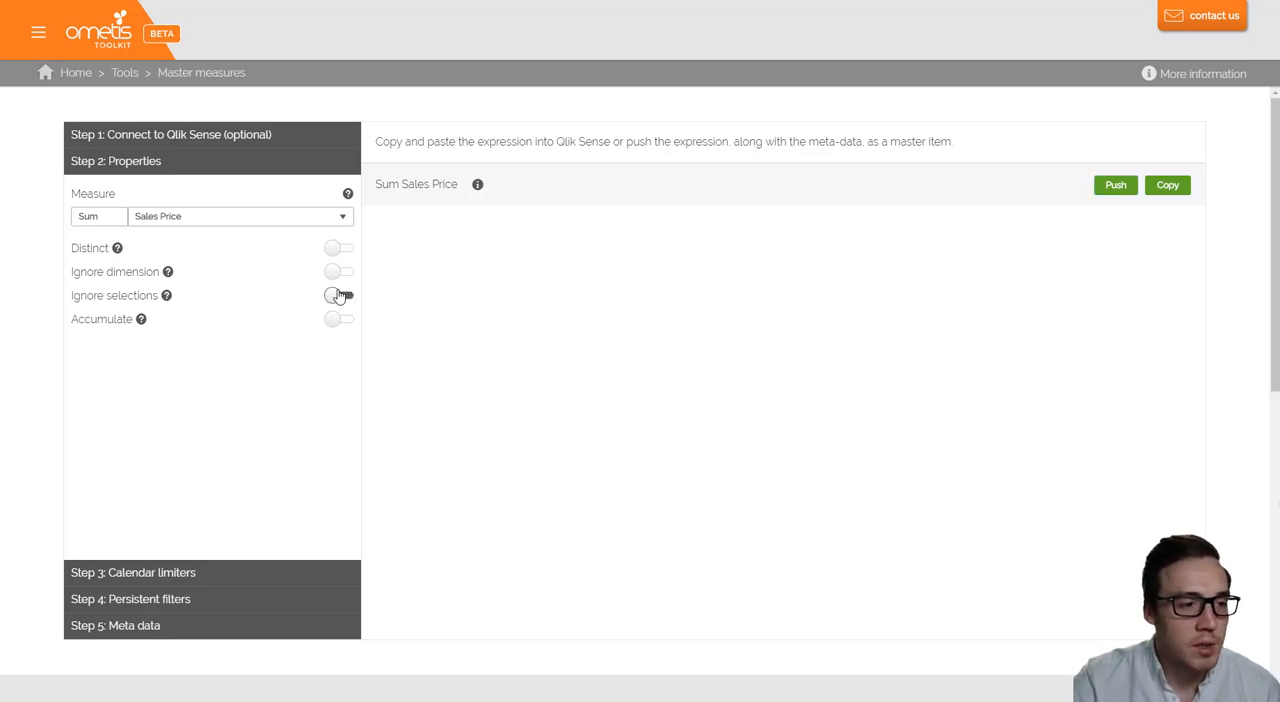
pyautogui.click(1109, 193)
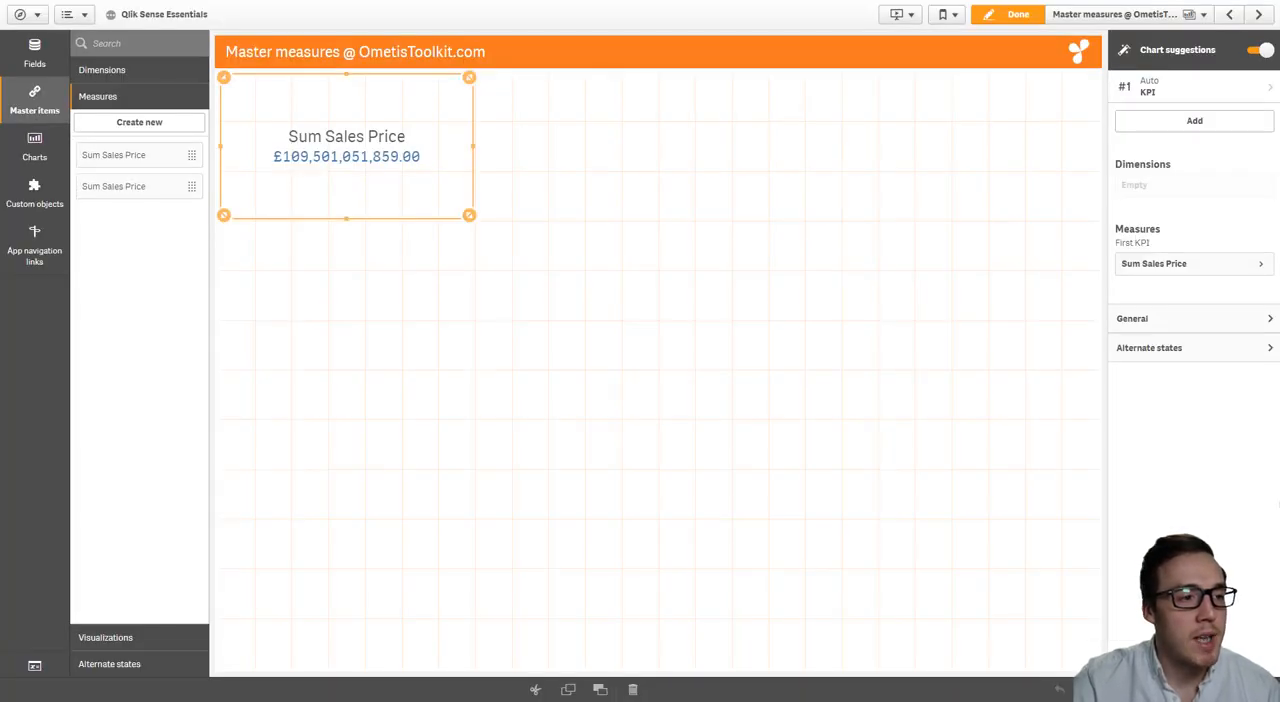
pyautogui.click(141, 190)
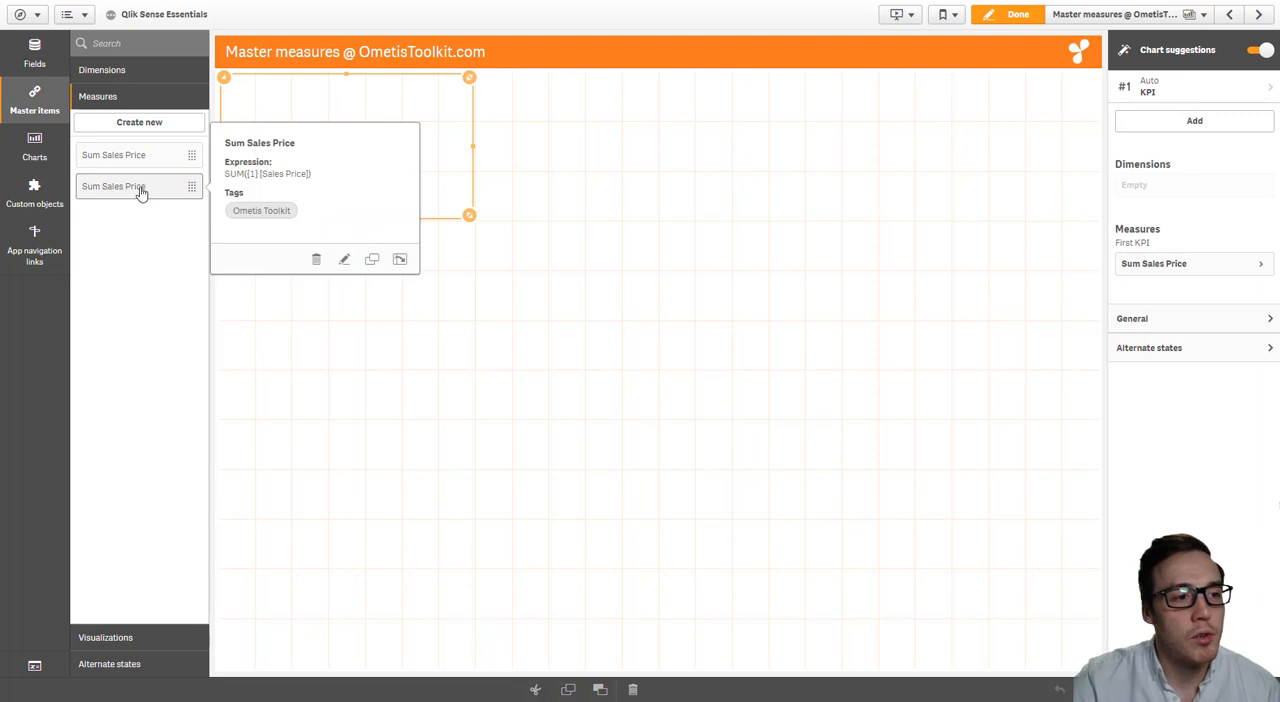
pyautogui.moveTo(141, 190); pyautogui.dragTo(714, 180)
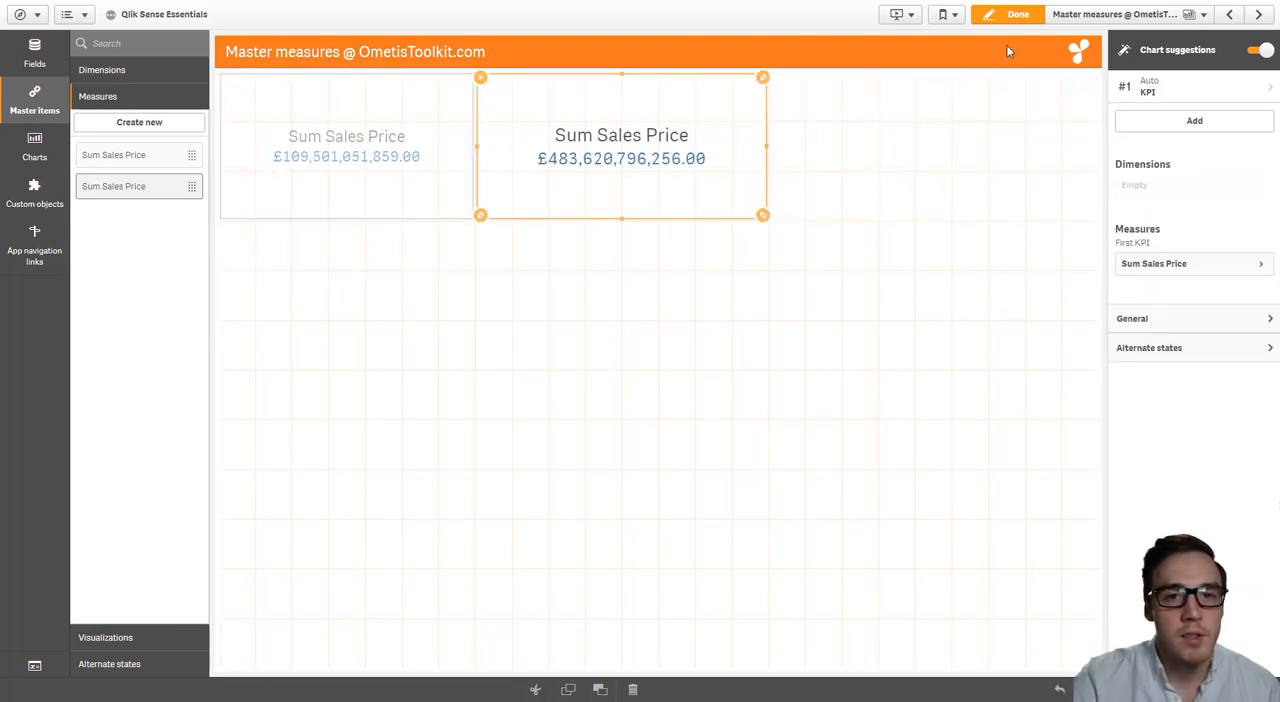
# - Leave sheet editing, compare both KPIs with the Terraced Property Type selection on and off, and return to editing with it cleared
pyautogui.click(1020, 14)
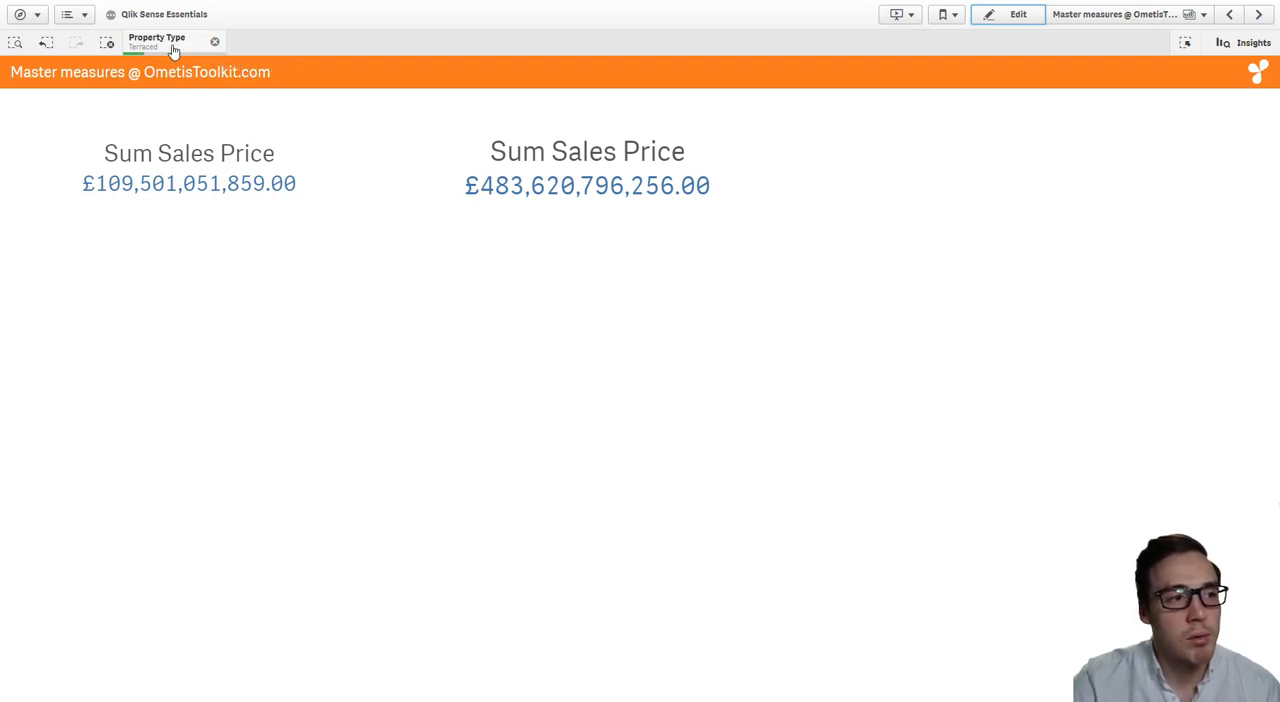
pyautogui.click(214, 43)
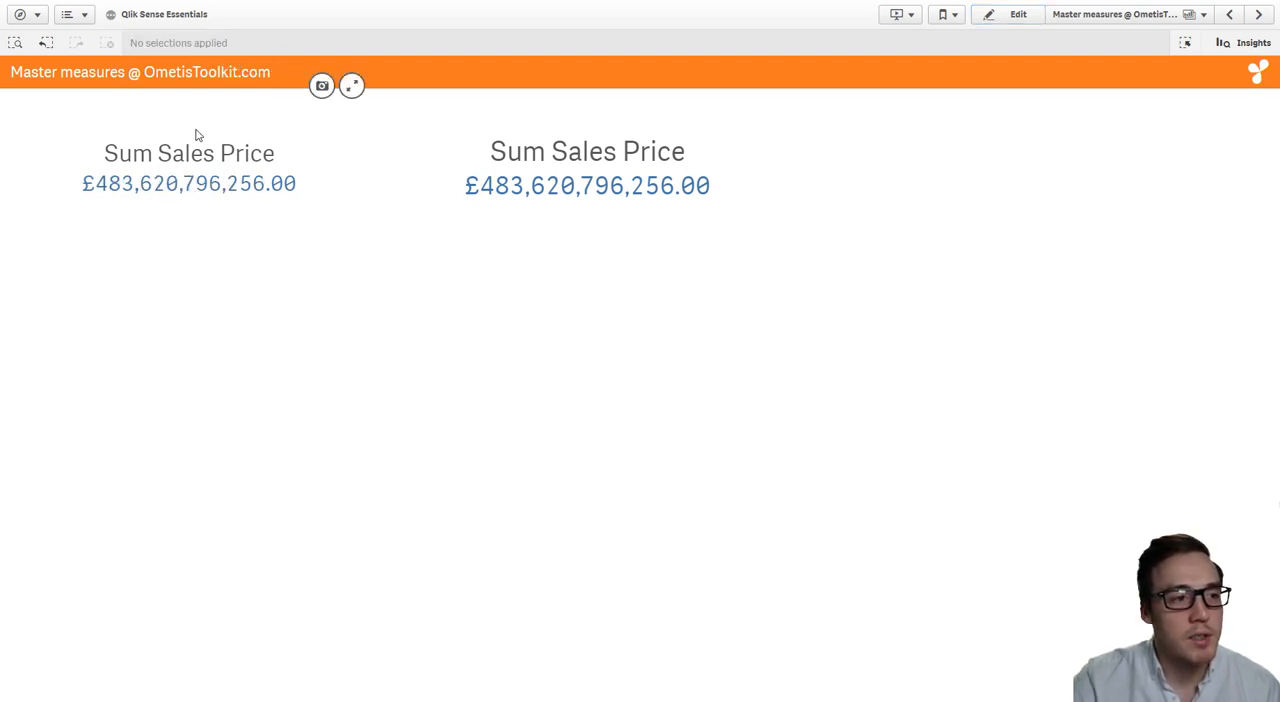
pyautogui.click(42, 44)
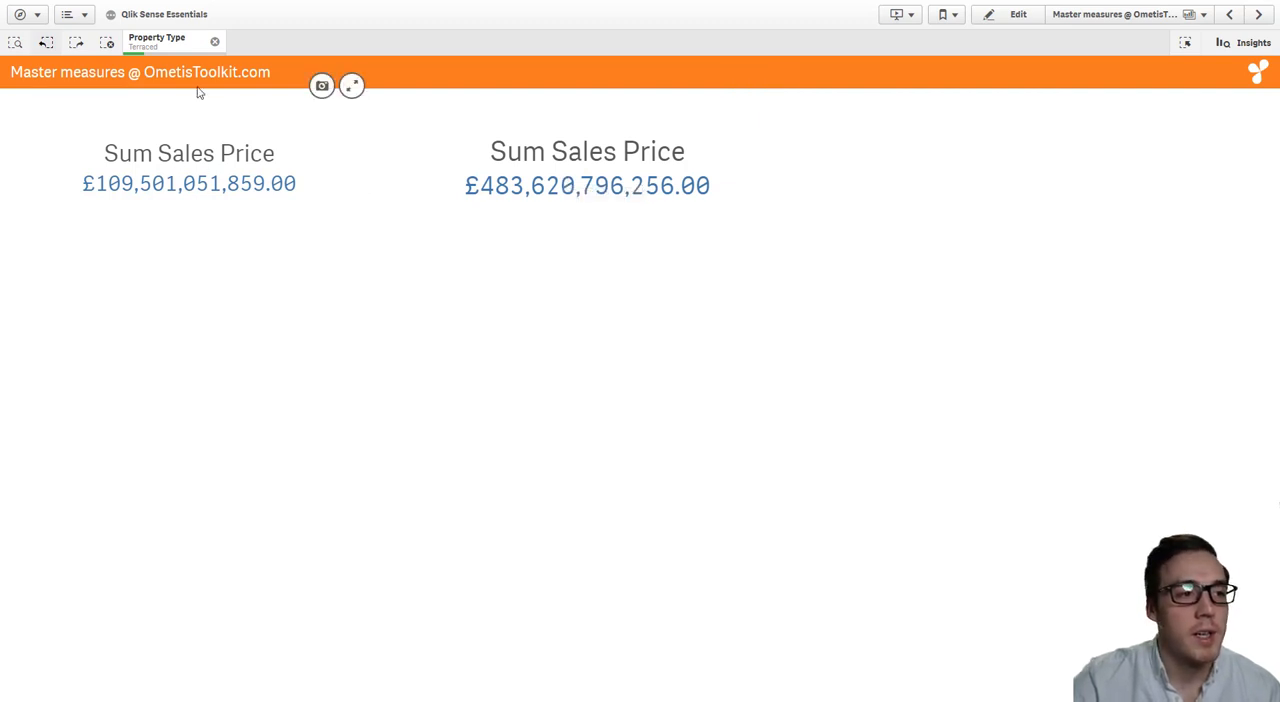
pyautogui.click(214, 41)
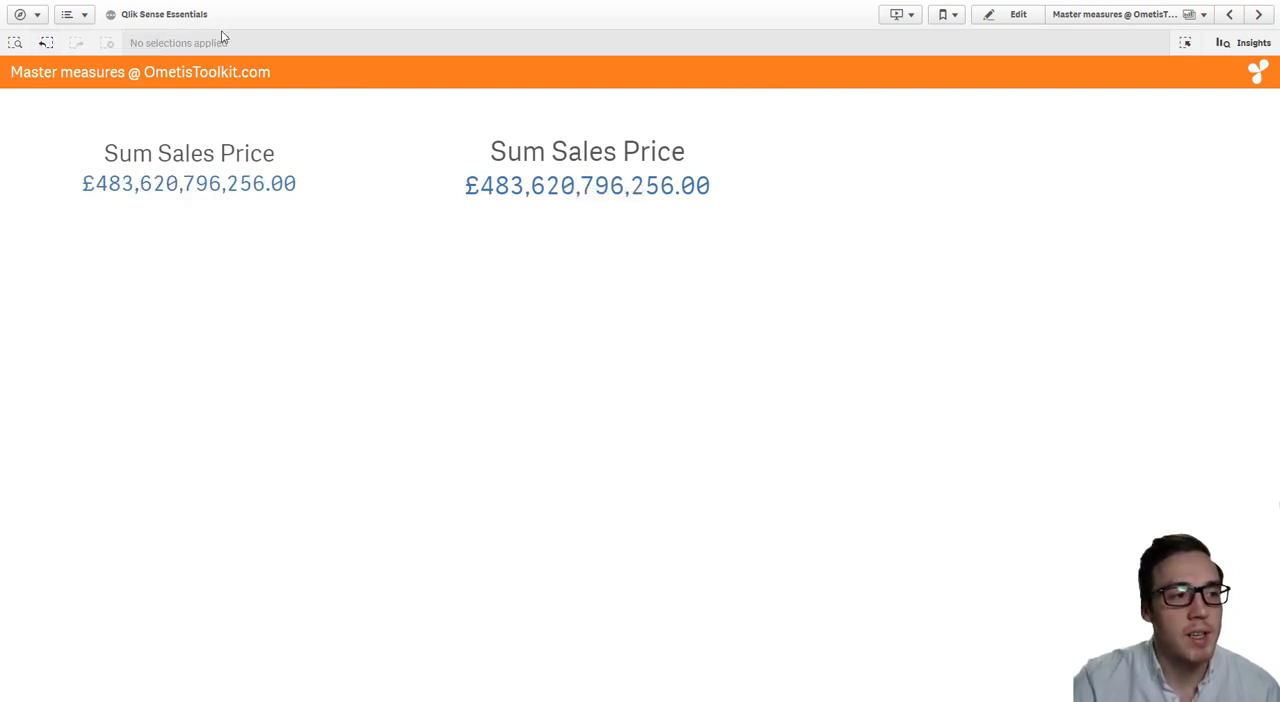
pyautogui.click(1018, 16)
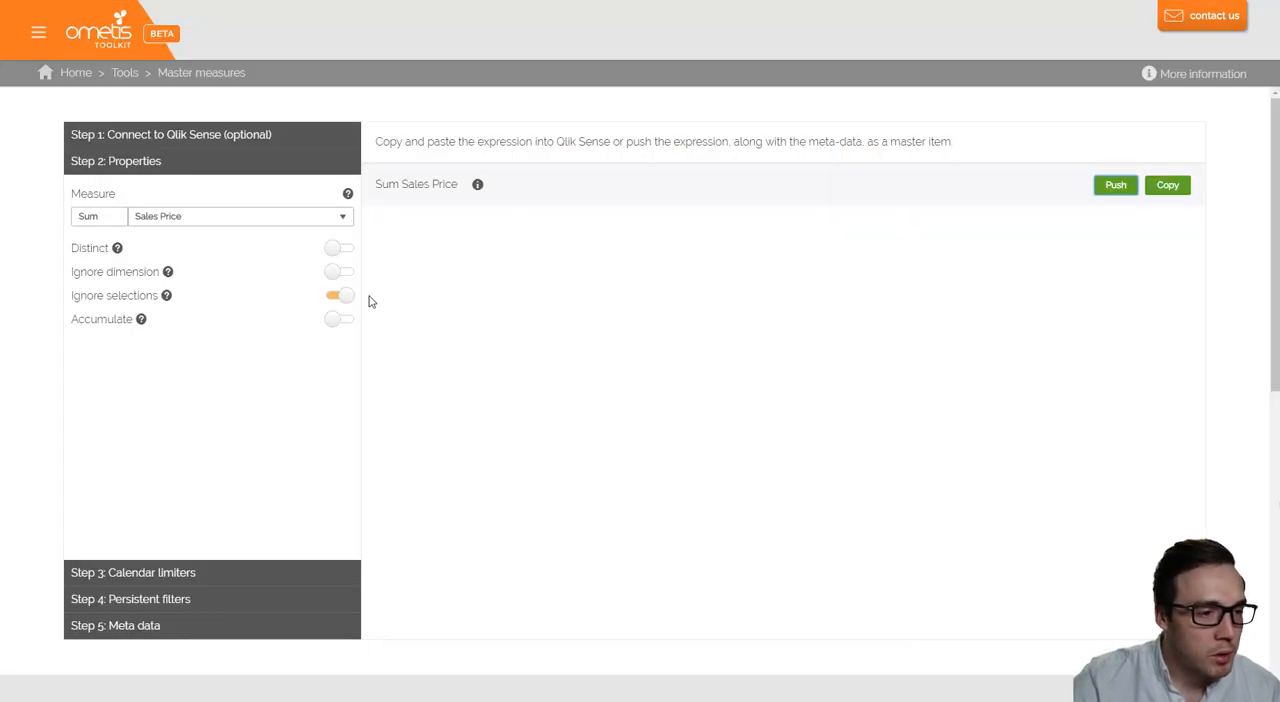
# - In the toolkit, disable Ignore selections and enable a rolling date range limit using Date of Transfer, autoCalendar and Max date as reference
pyautogui.click(342, 296)
pyautogui.click(257, 580)
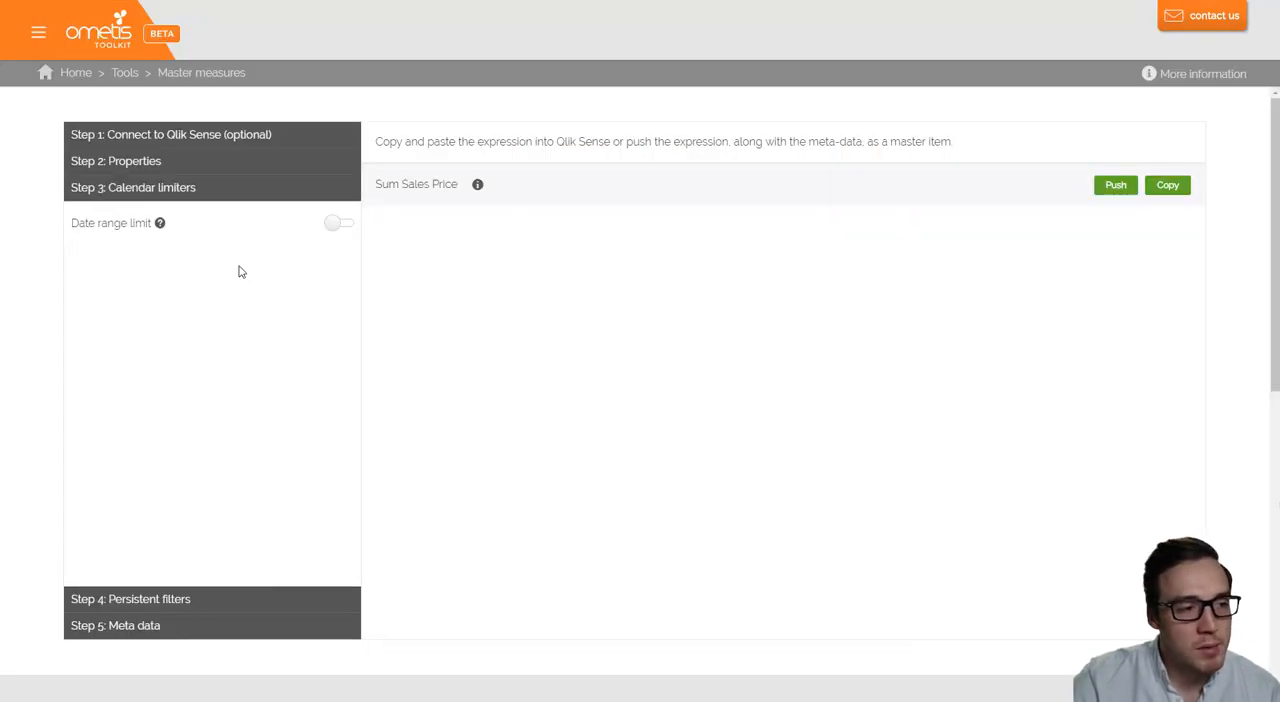
pyautogui.click(342, 223)
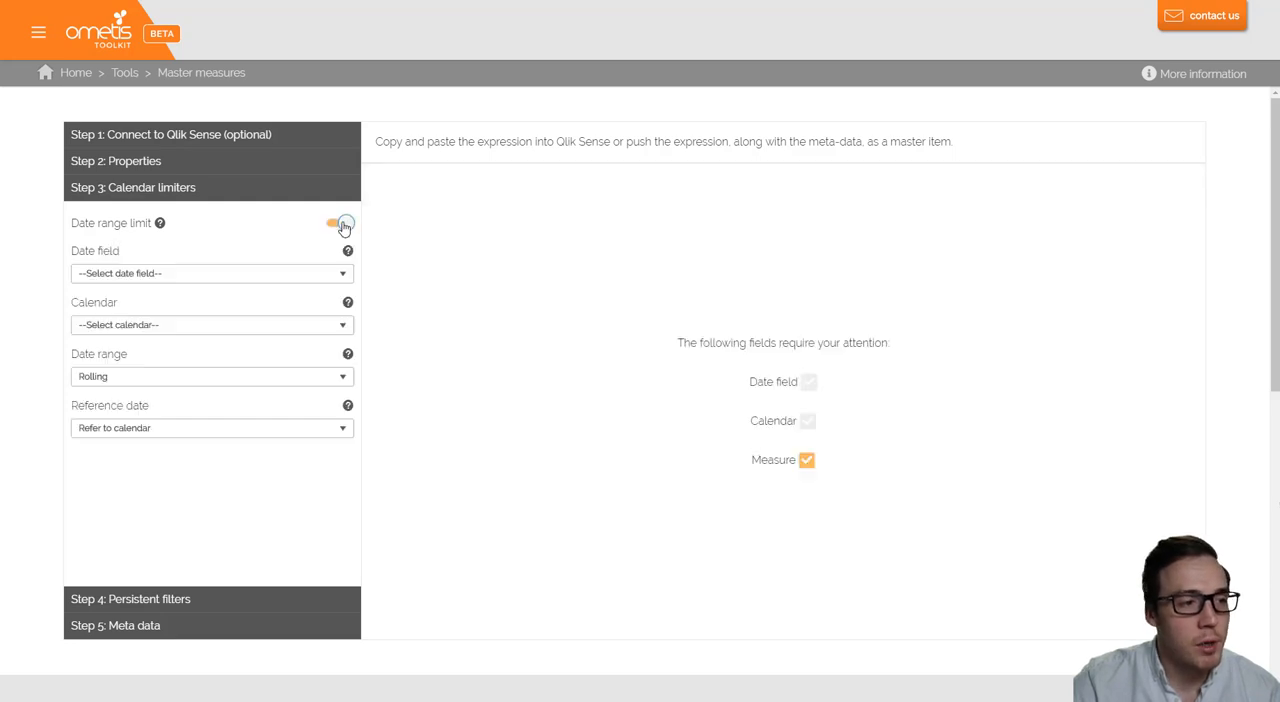
pyautogui.click(277, 275)
pyautogui.click(271, 300)
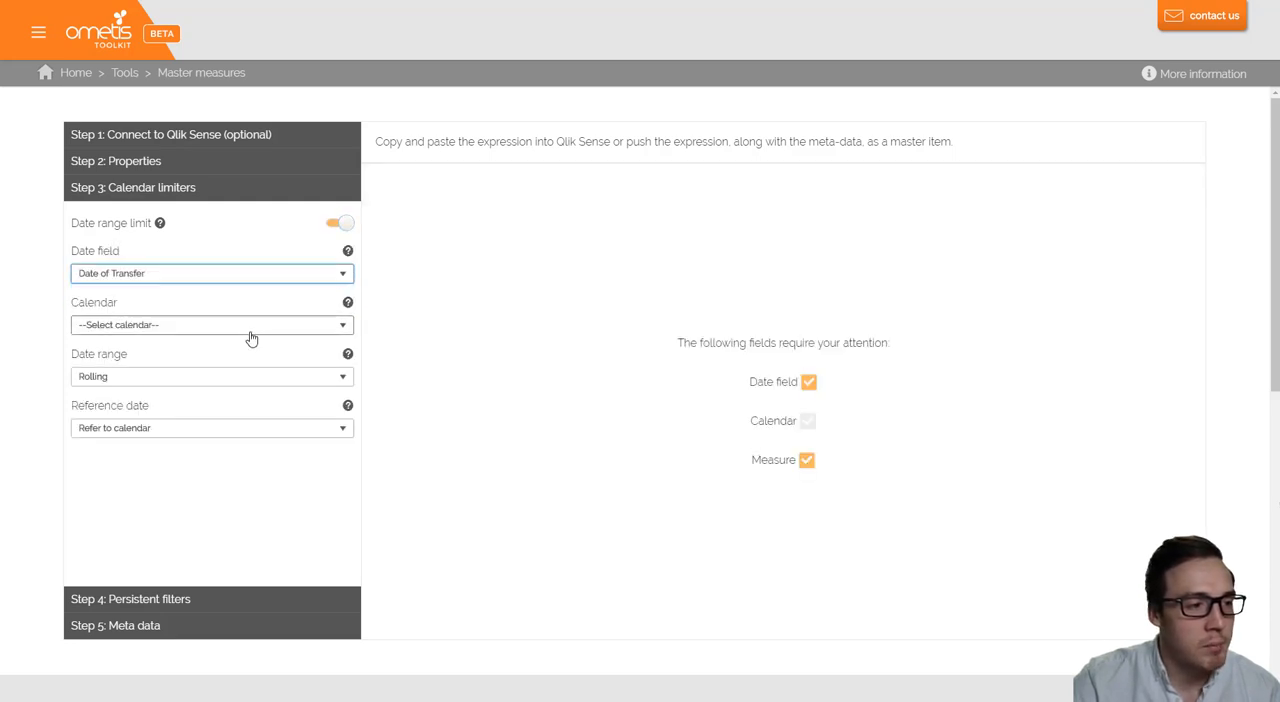
pyautogui.click(250, 328)
pyautogui.click(235, 353)
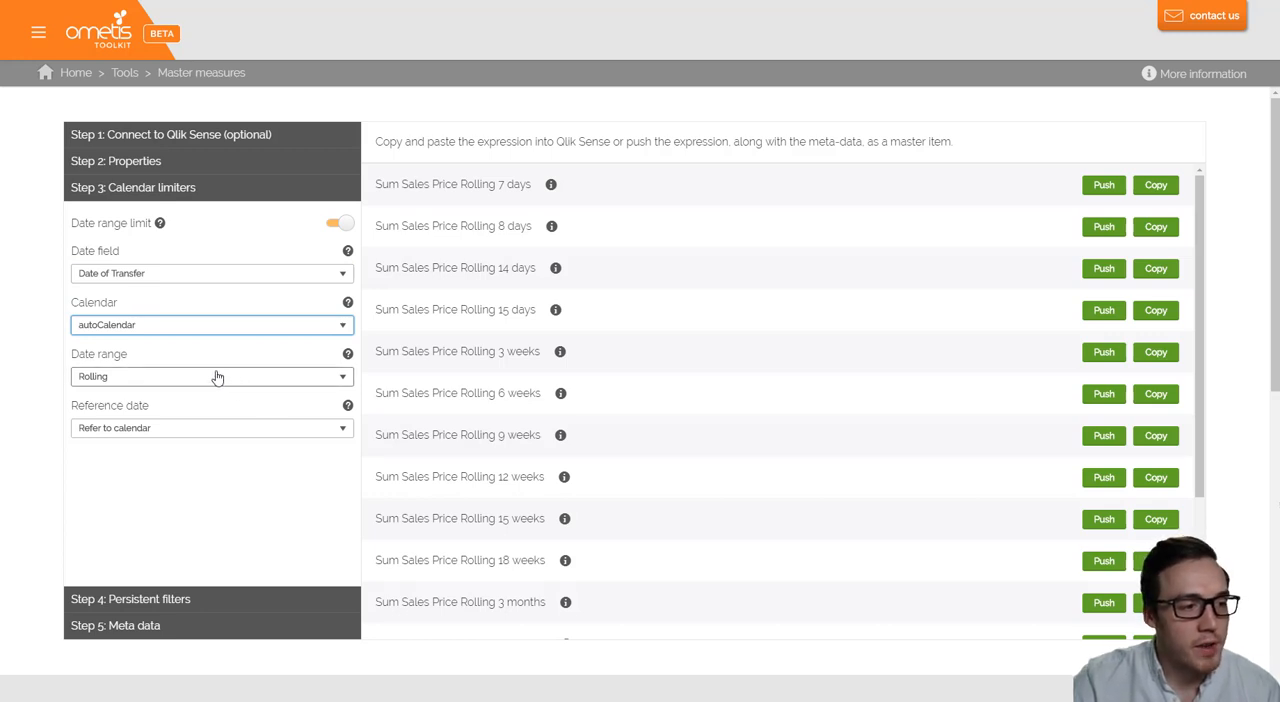
pyautogui.click(158, 433)
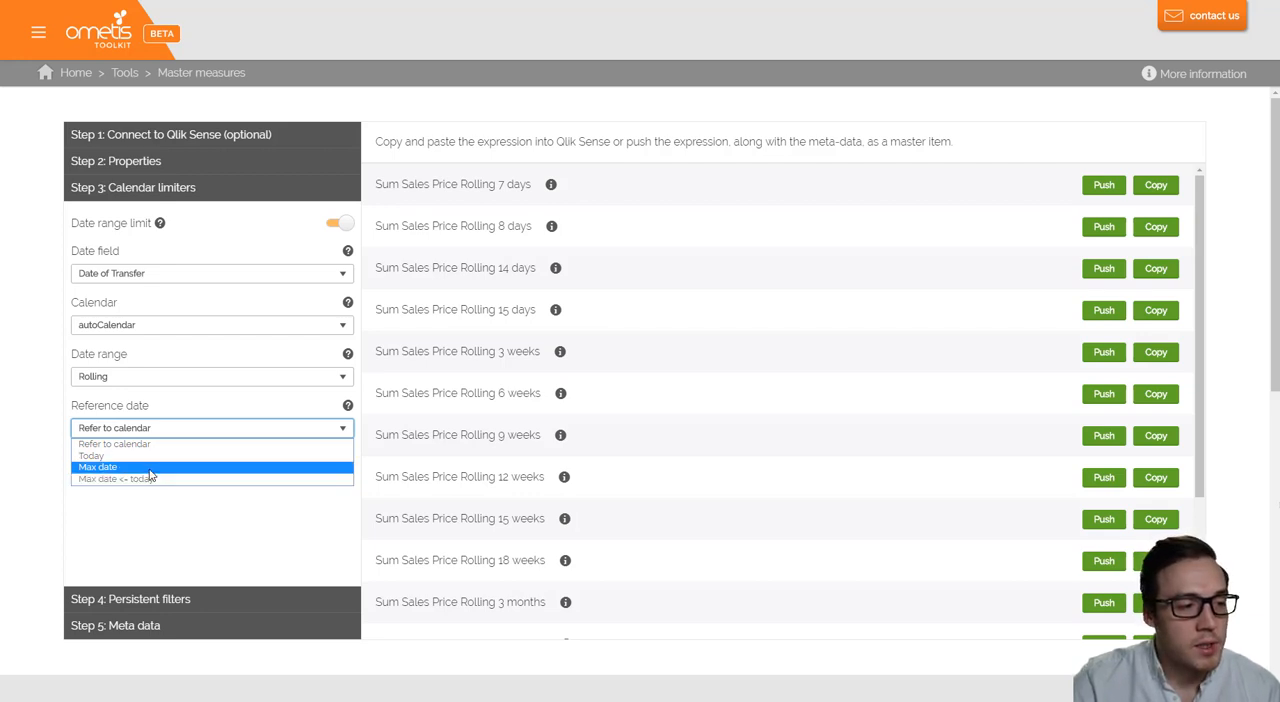
pyautogui.click(120, 467)
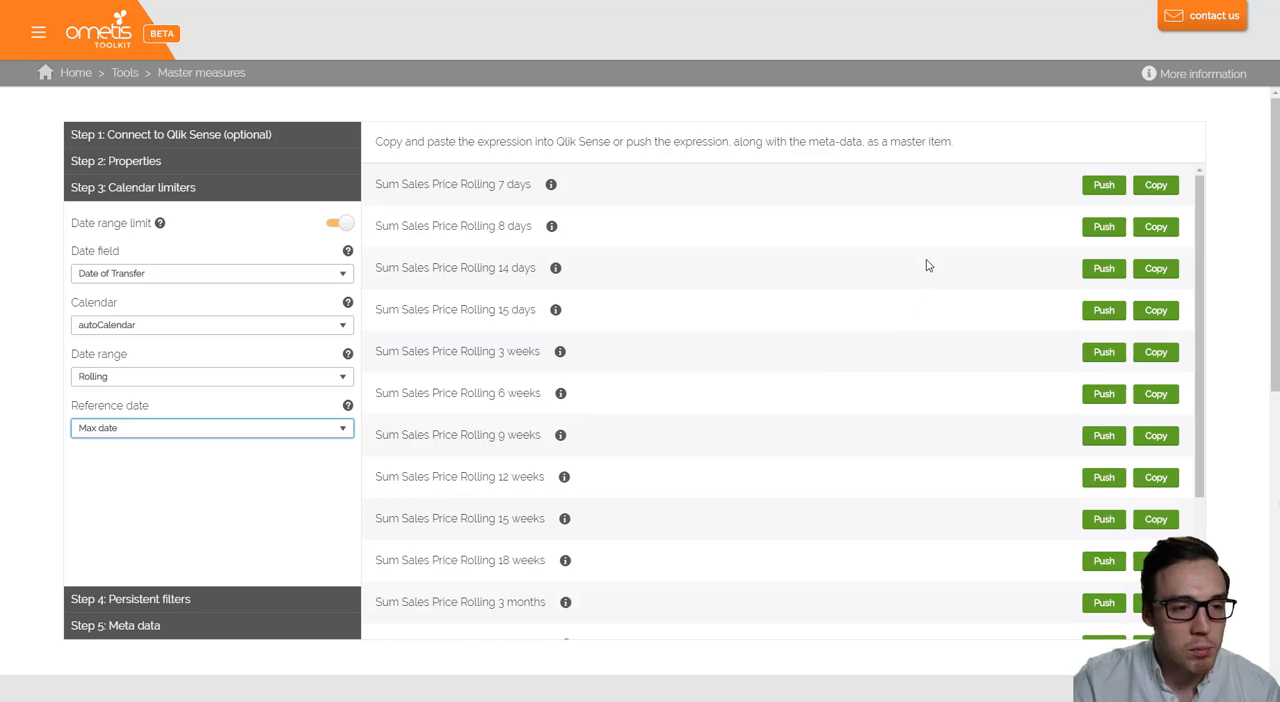
# - Push the Sum Sales Price Rolling 7 days measure and place it on the sheet beside the second KPI
pyautogui.click(1095, 188)
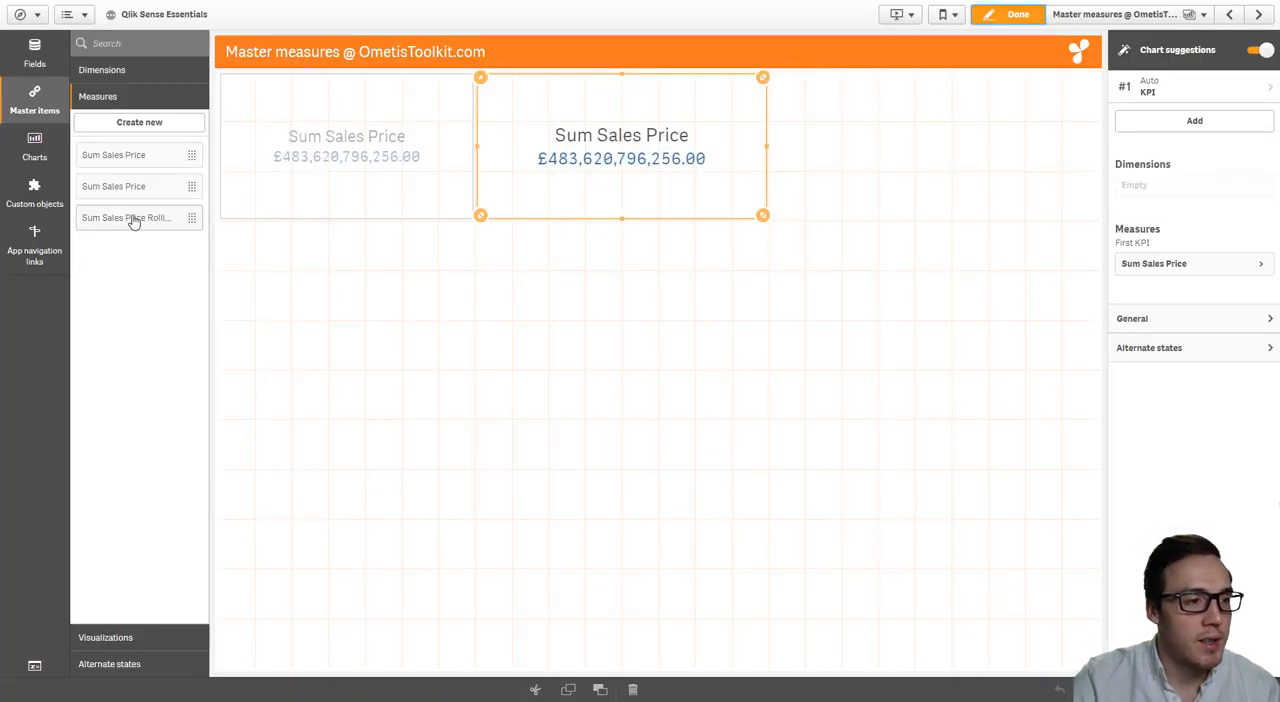
pyautogui.moveTo(133, 222); pyautogui.dragTo(931, 175)
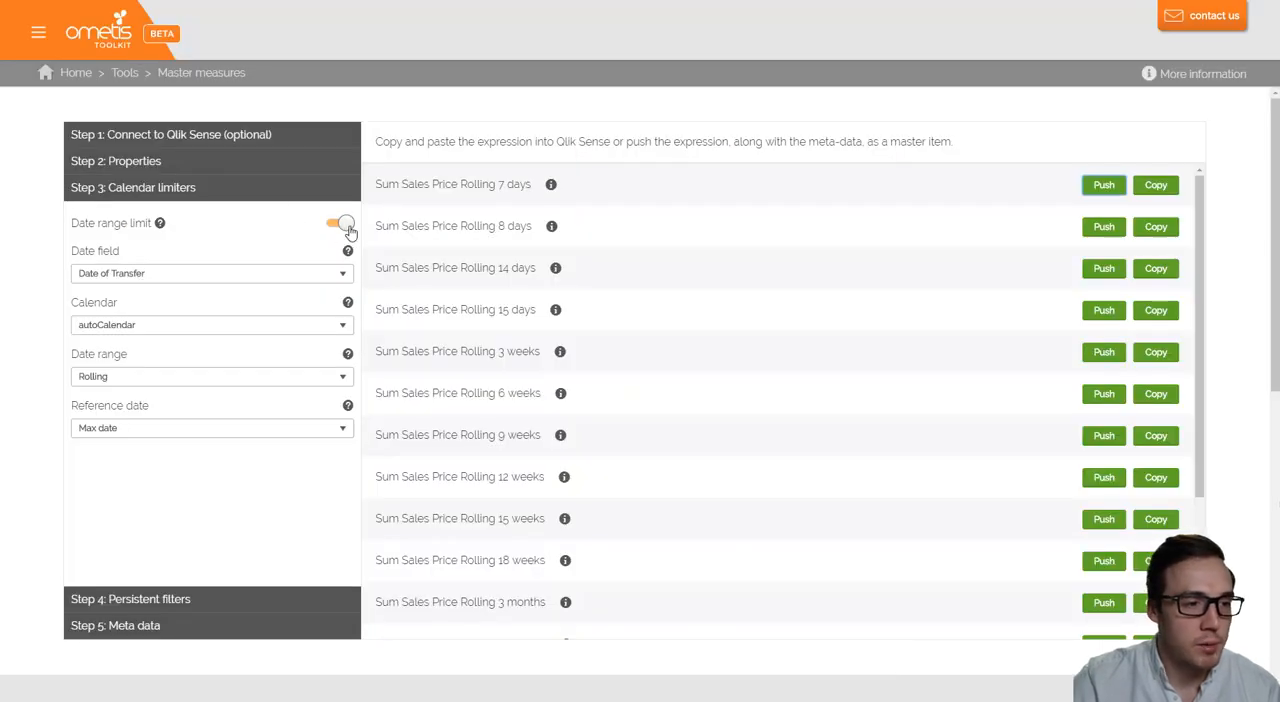
# - Disable the date range limit and add a persistent filter where Property Type equals Terraced
pyautogui.click(347, 228)
pyautogui.click(251, 605)
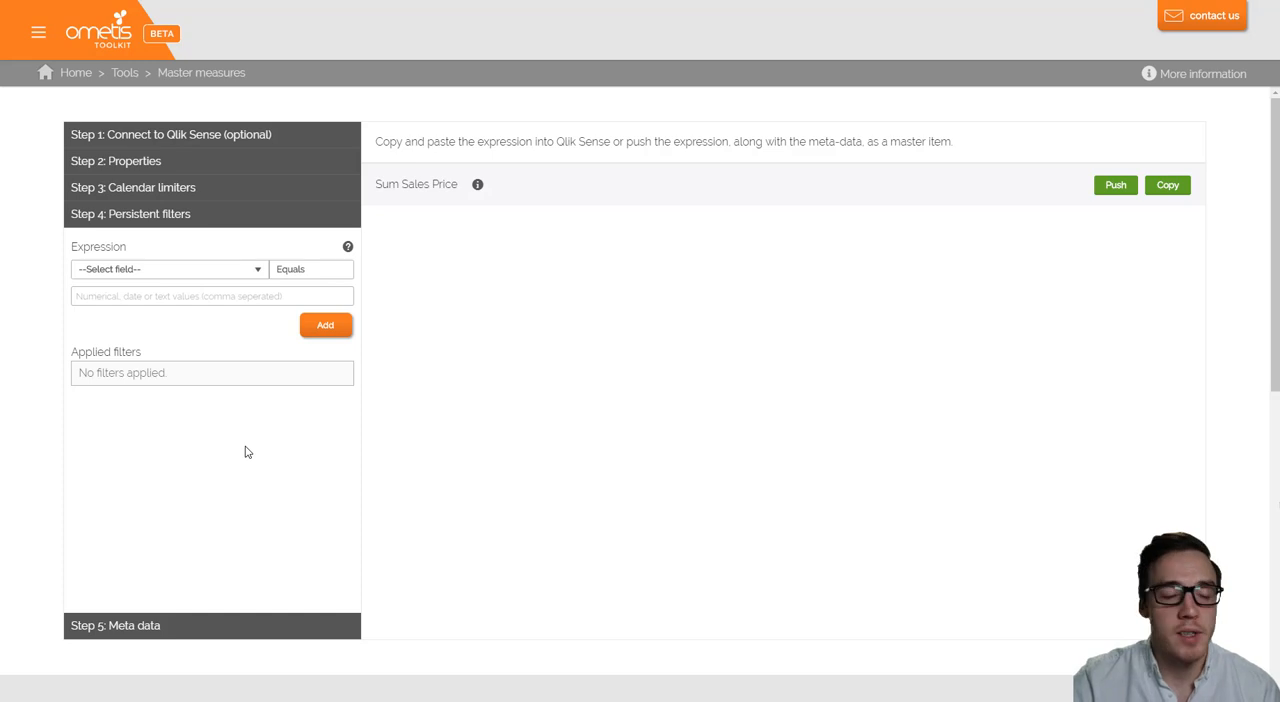
pyautogui.click(211, 276)
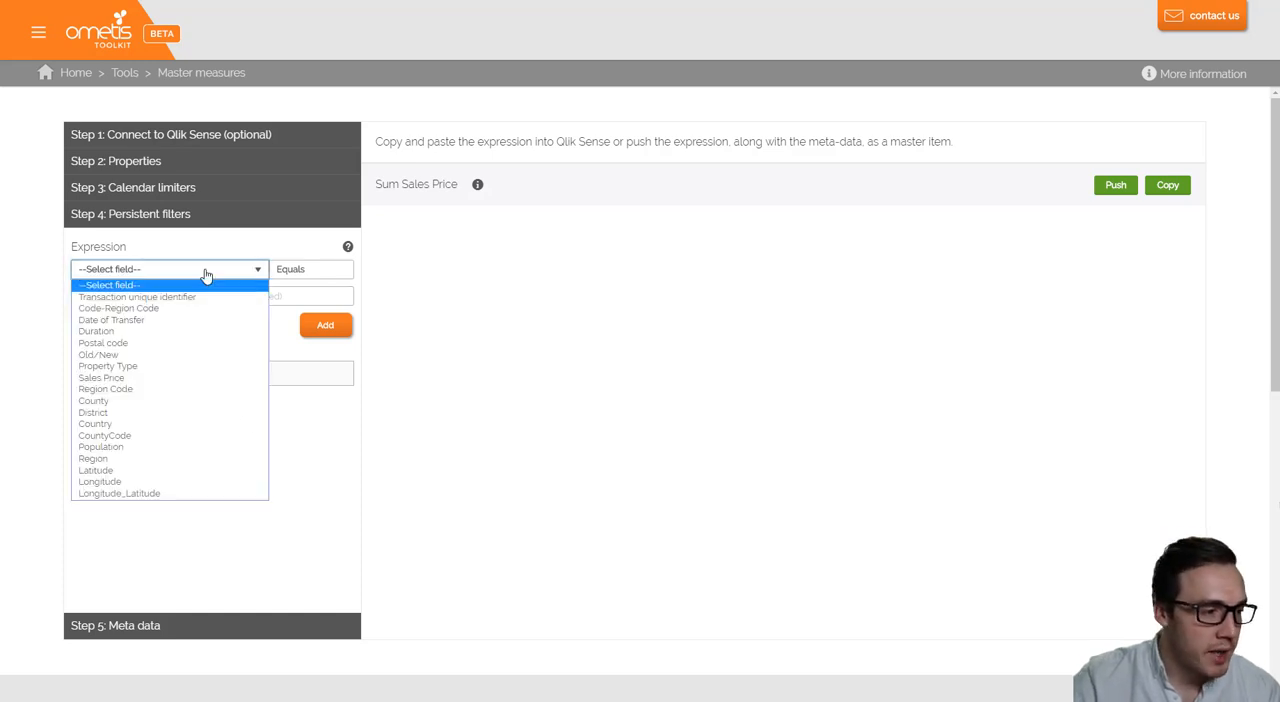
pyautogui.click(166, 366)
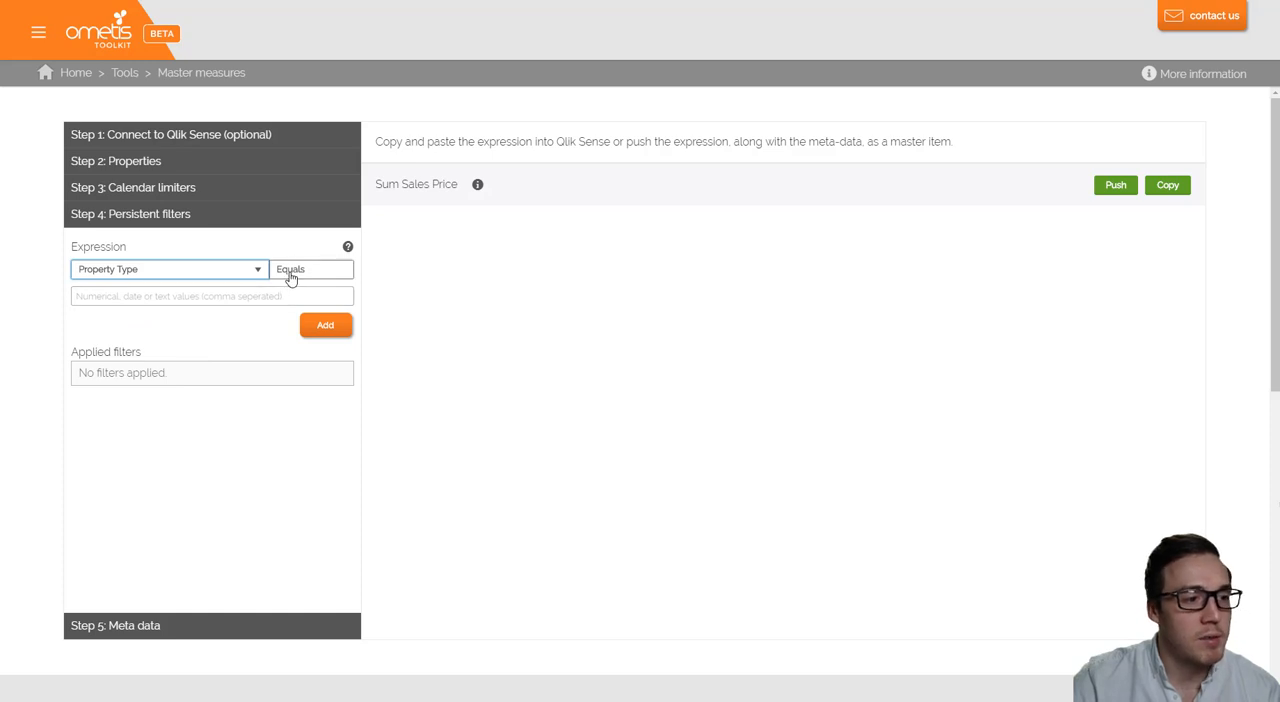
pyautogui.click(242, 297)
pyautogui.write('Terraced')
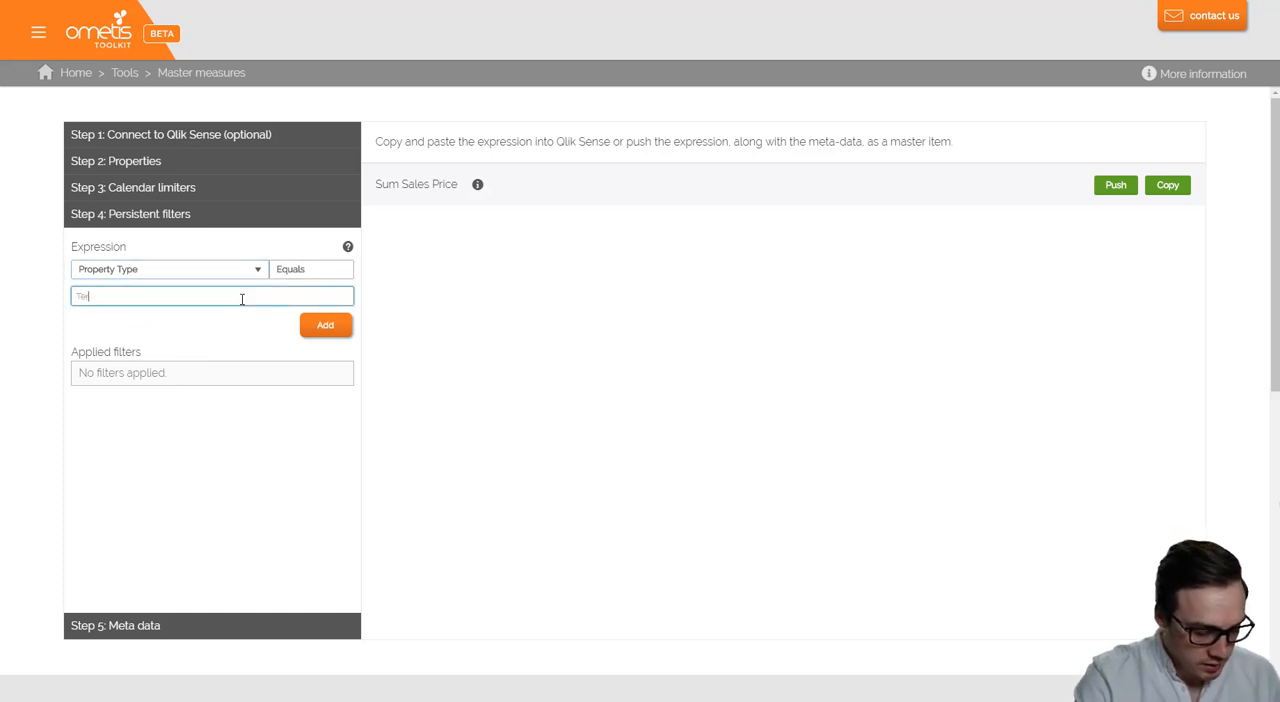
pyautogui.click(316, 332)
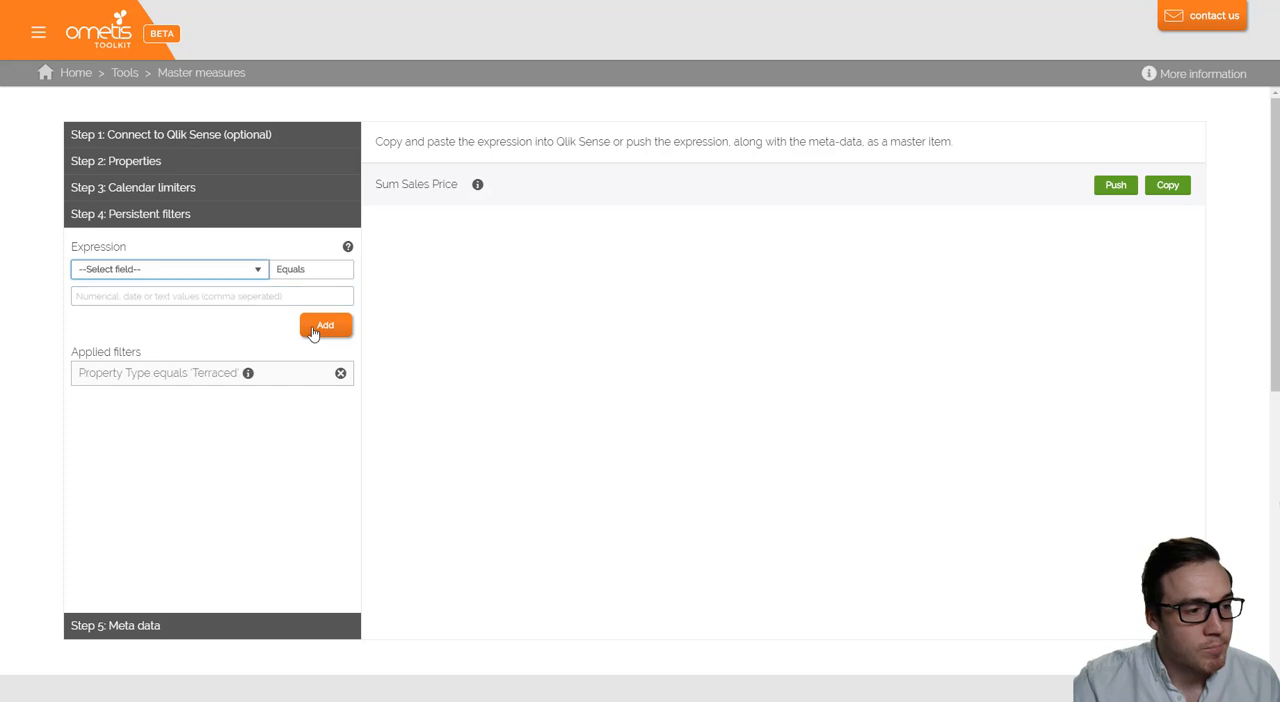
# - Add a second persistent filter where Sales Price is less than or equal to 1000000
pyautogui.click(240, 270)
pyautogui.click(179, 378)
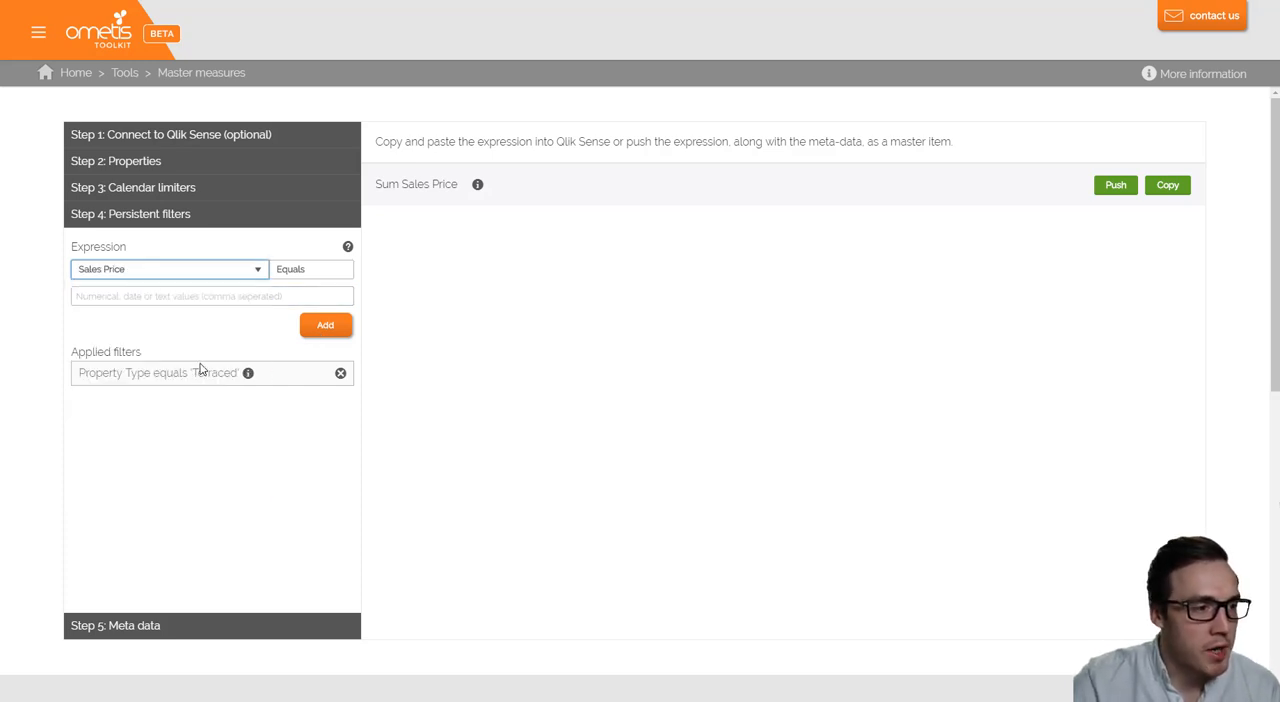
pyautogui.click(314, 270)
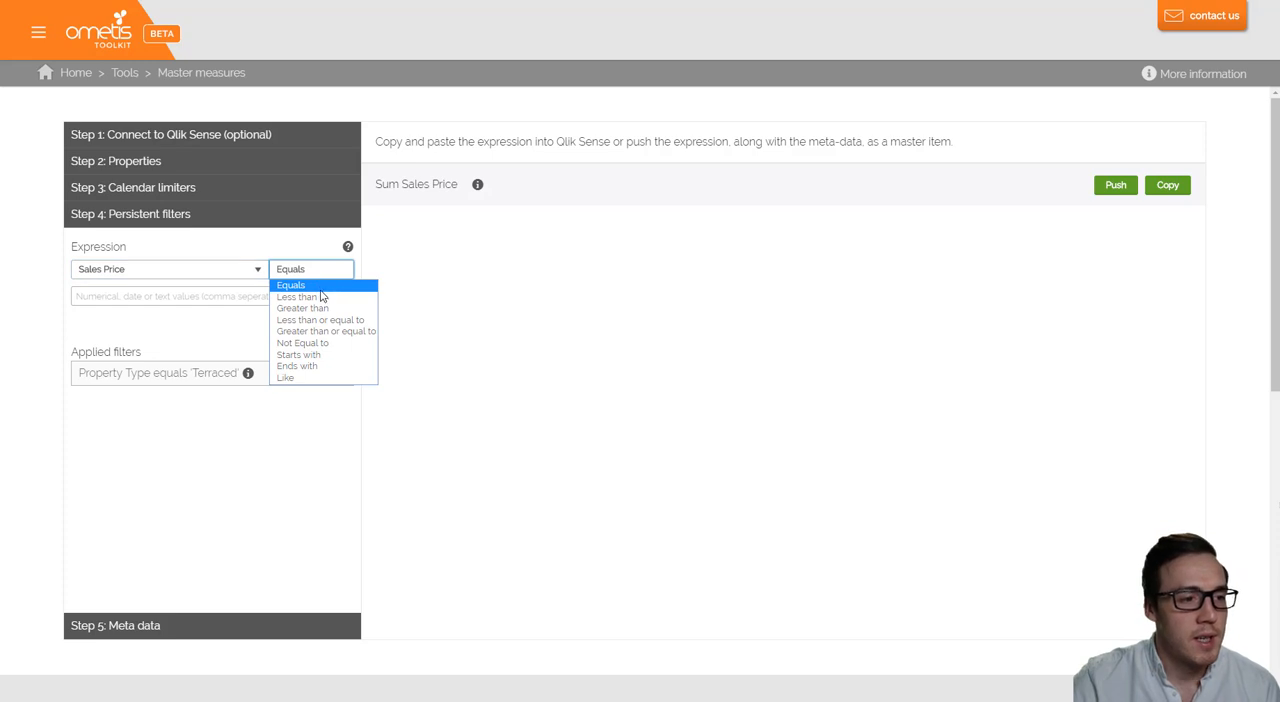
pyautogui.click(315, 321)
pyautogui.click(203, 298)
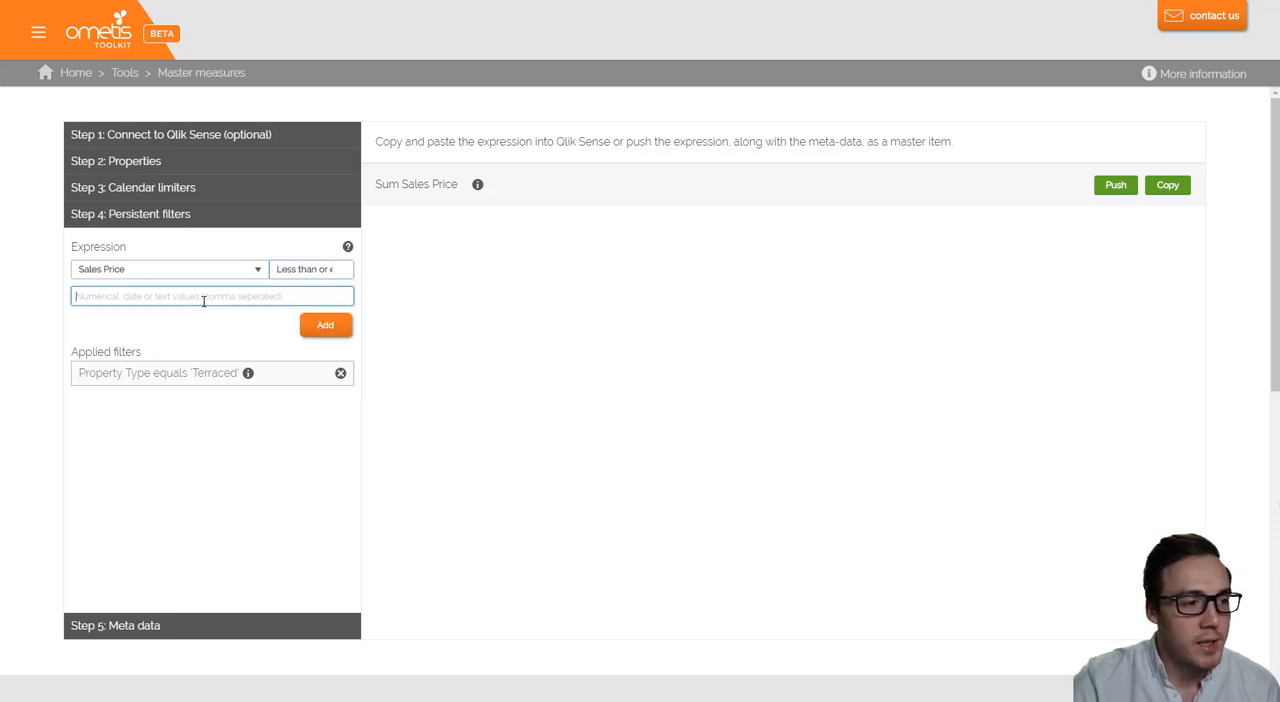
pyautogui.write('1000000')
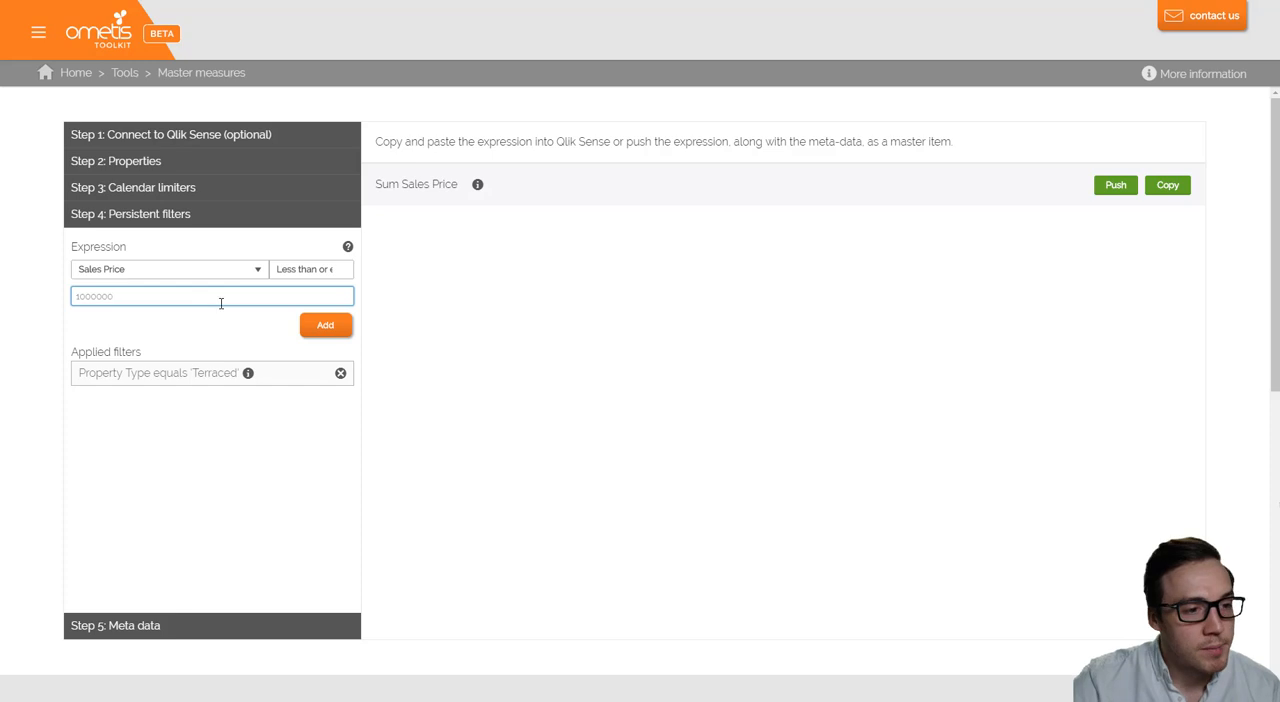
pyautogui.click(315, 326)
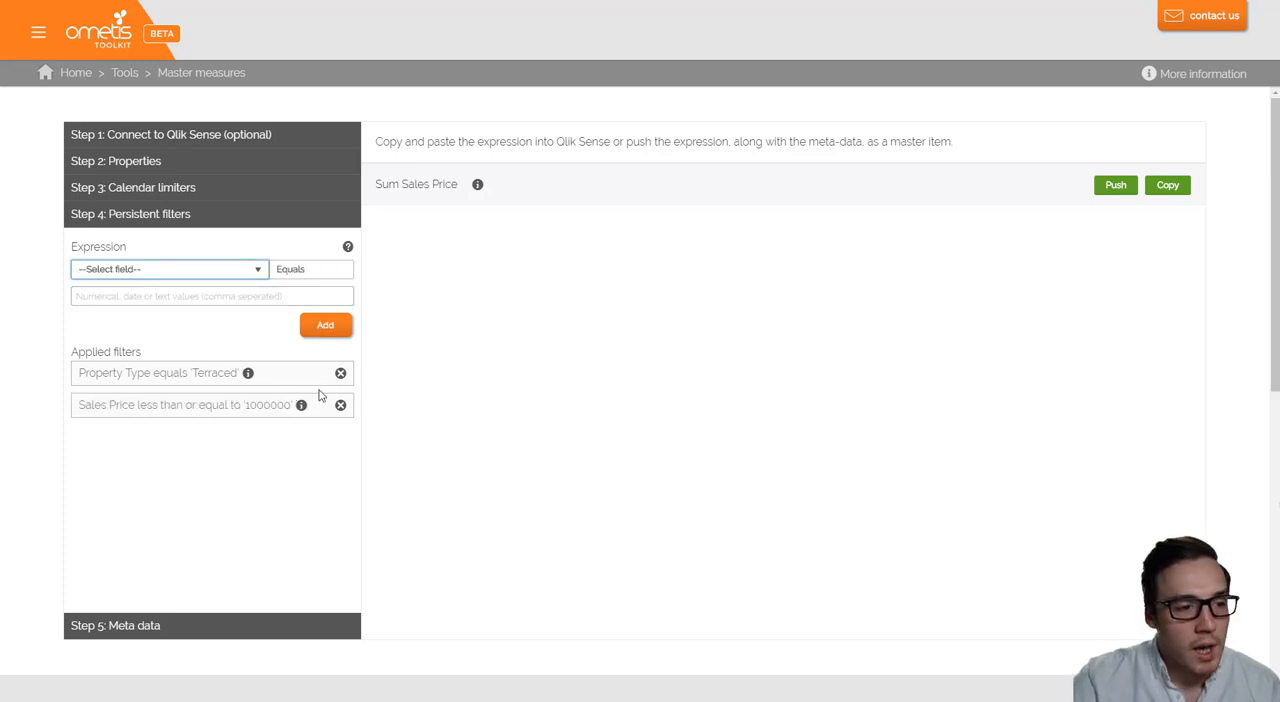
# - Push the filtered Sum Sales Price measure and place it on the sheet below the first KPI, resized to match that KPI's width
pyautogui.click(1118, 186)
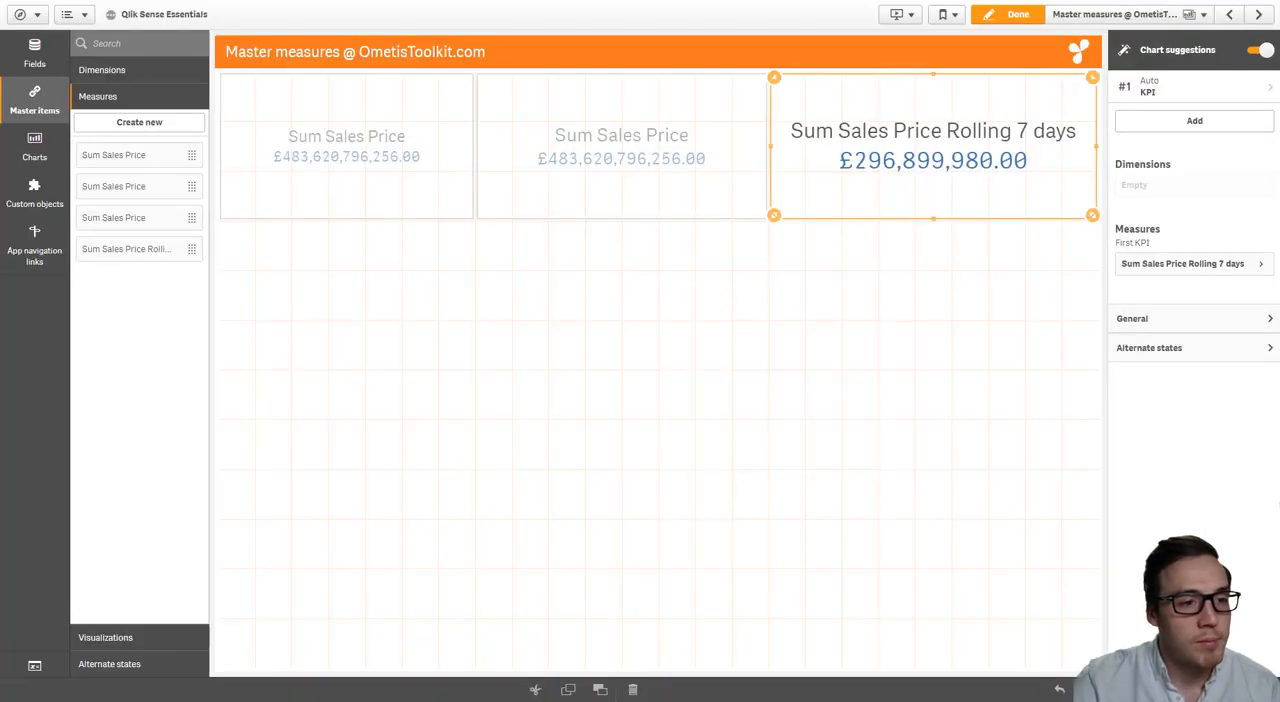
pyautogui.click(131, 249)
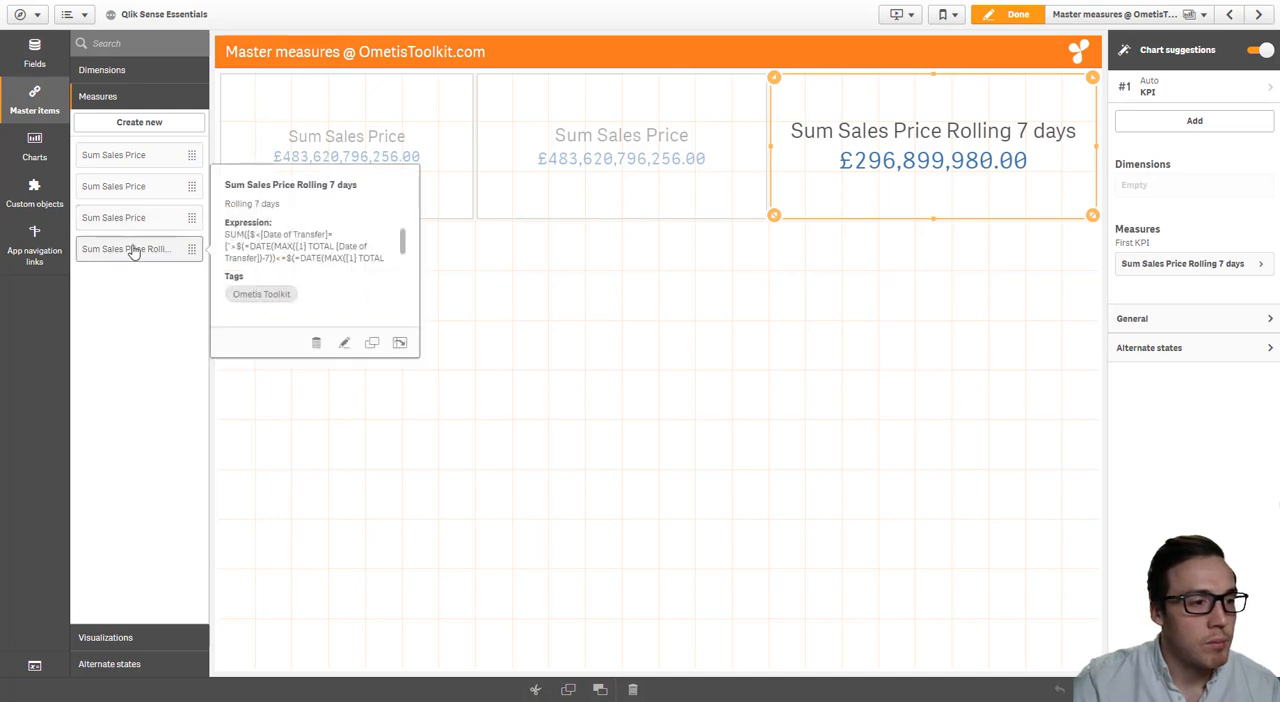
pyautogui.click(137, 218)
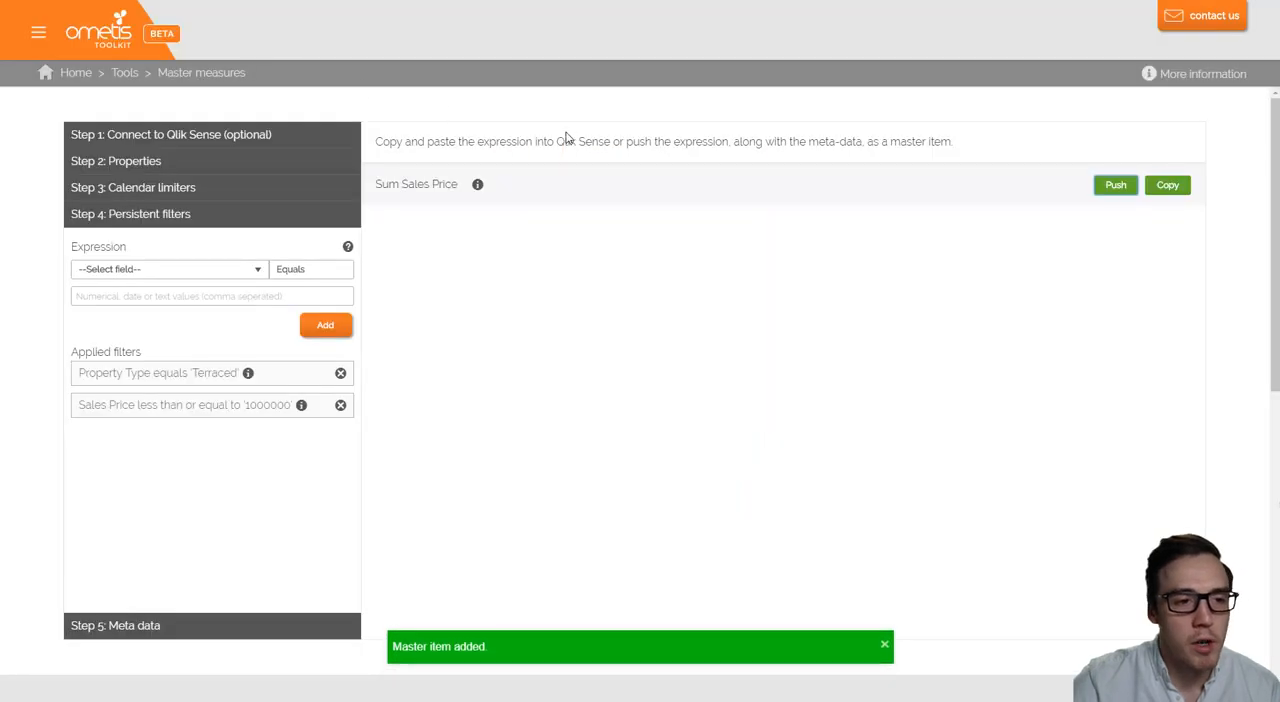
pyautogui.moveTo(478, 186)
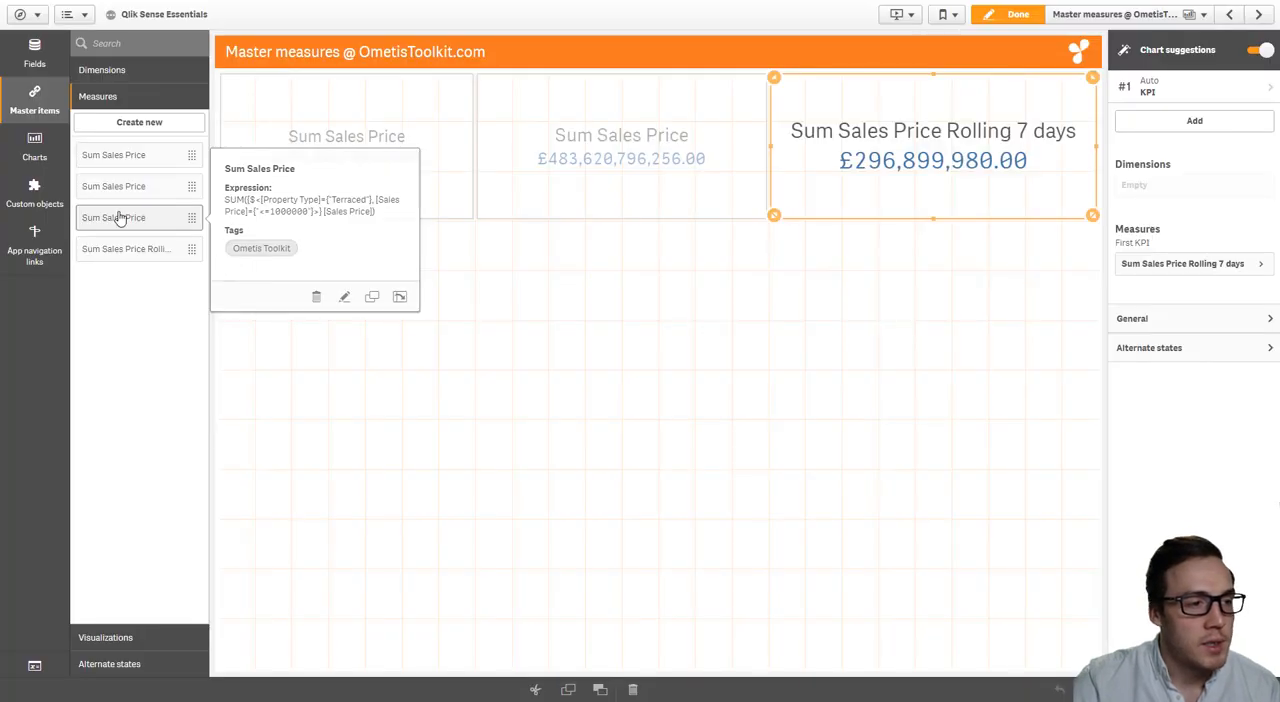
pyautogui.moveTo(119, 218); pyautogui.dragTo(604, 477)
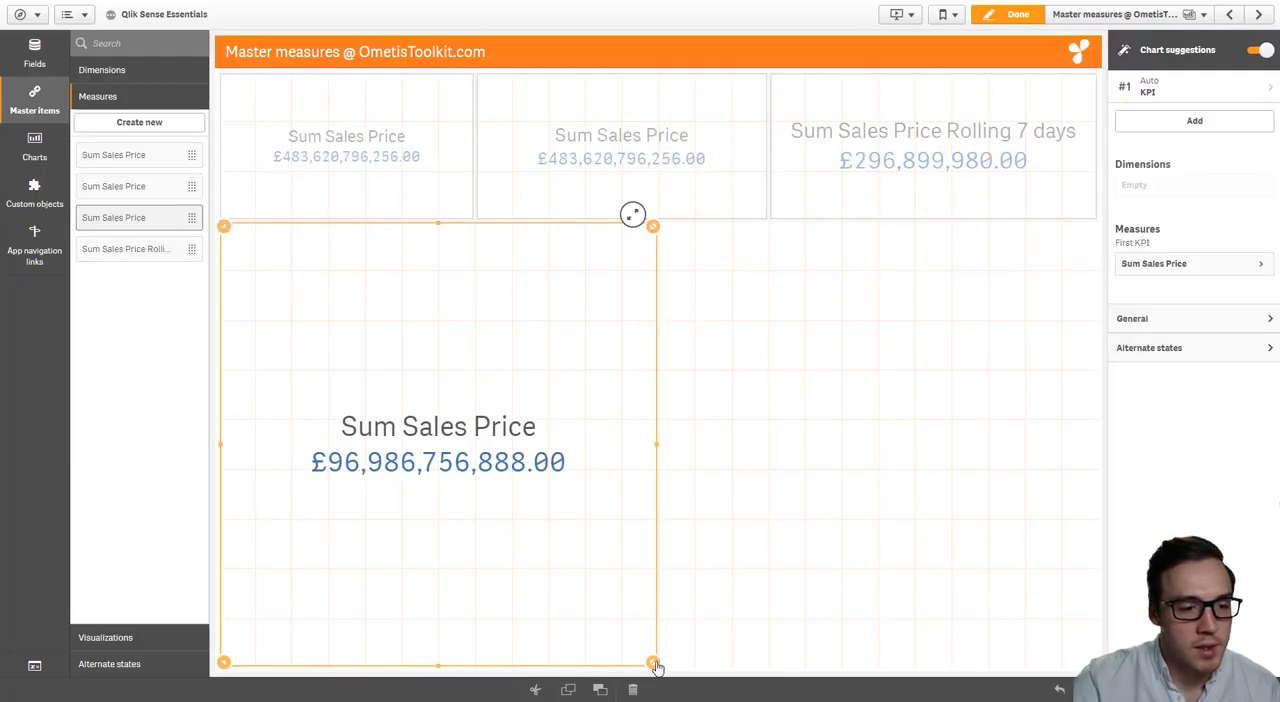
pyautogui.moveTo(652, 662); pyautogui.dragTo(463, 394)
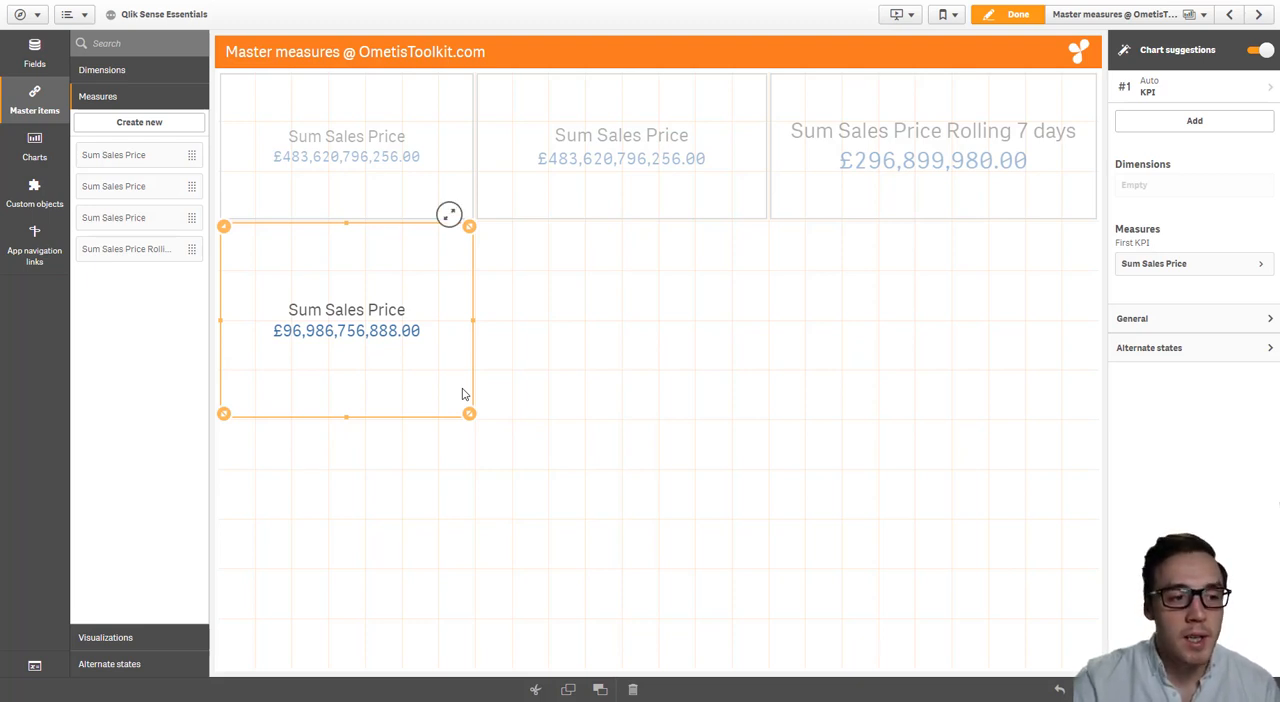
# - Leave sheet editing and select Terraced in Property Type by reusing the recent search "terr"
pyautogui.click(1020, 15)
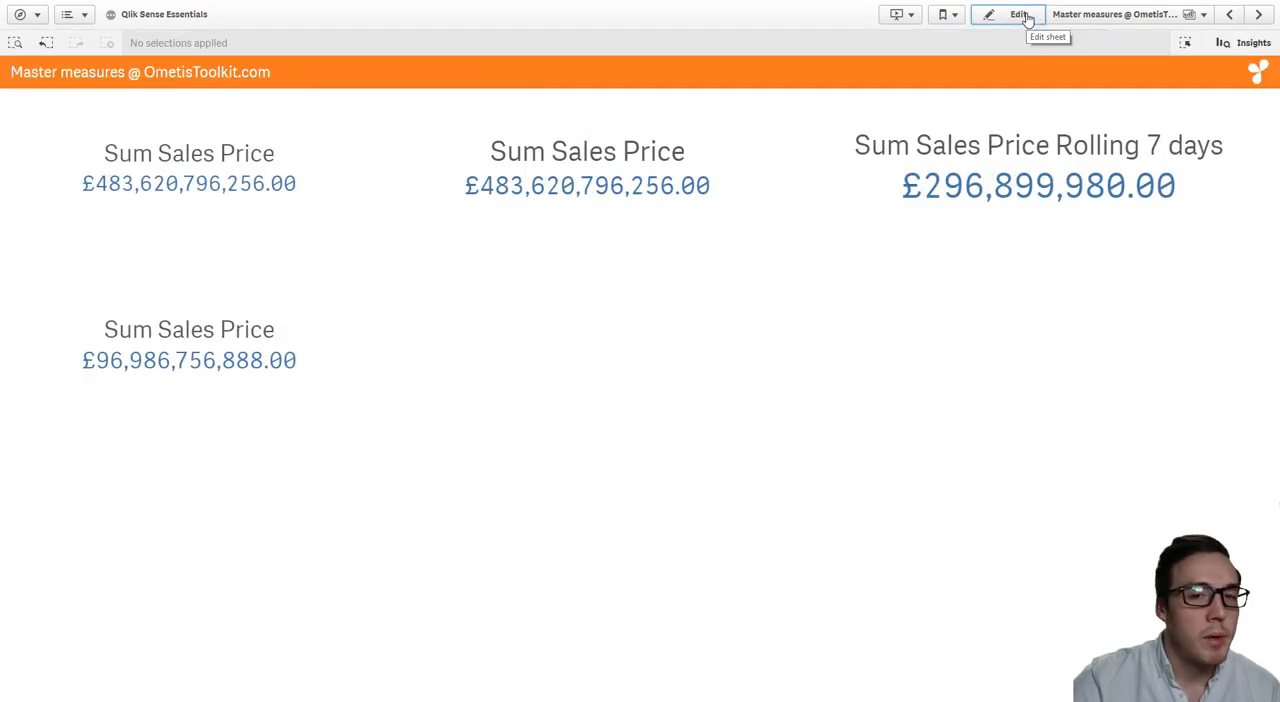
pyautogui.click(16, 43)
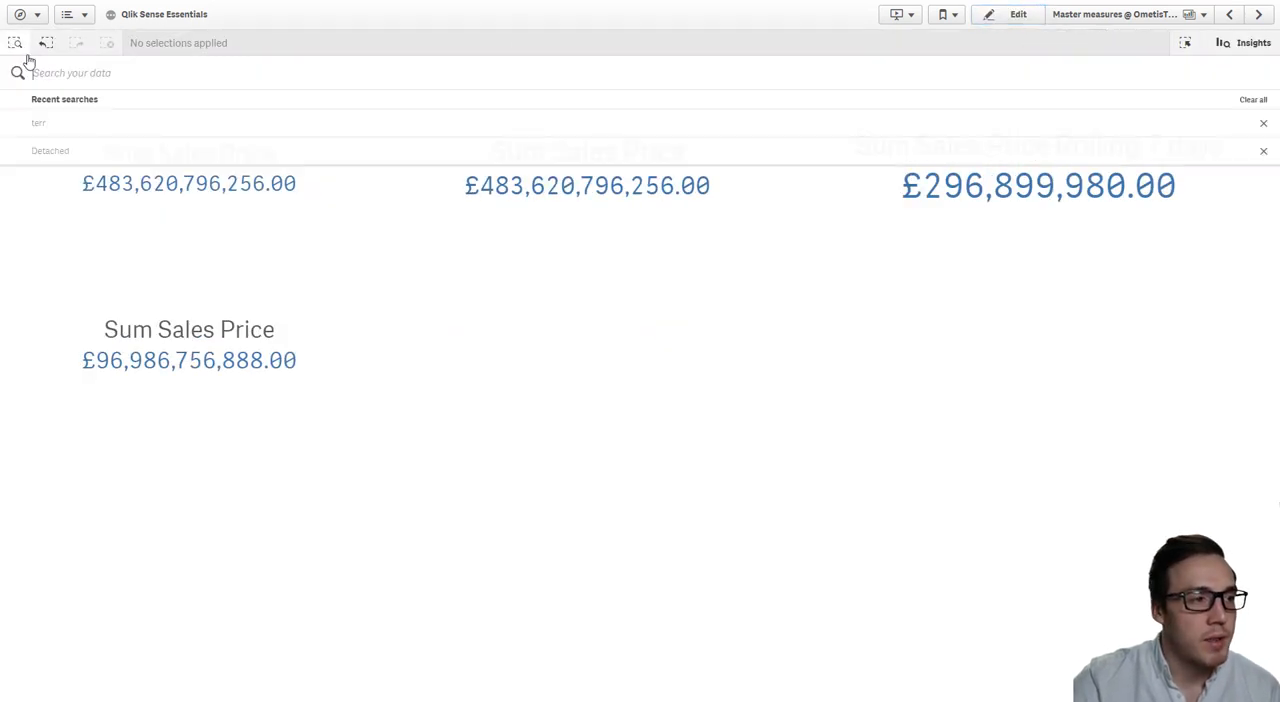
pyautogui.click(72, 125)
pyautogui.click(37, 135)
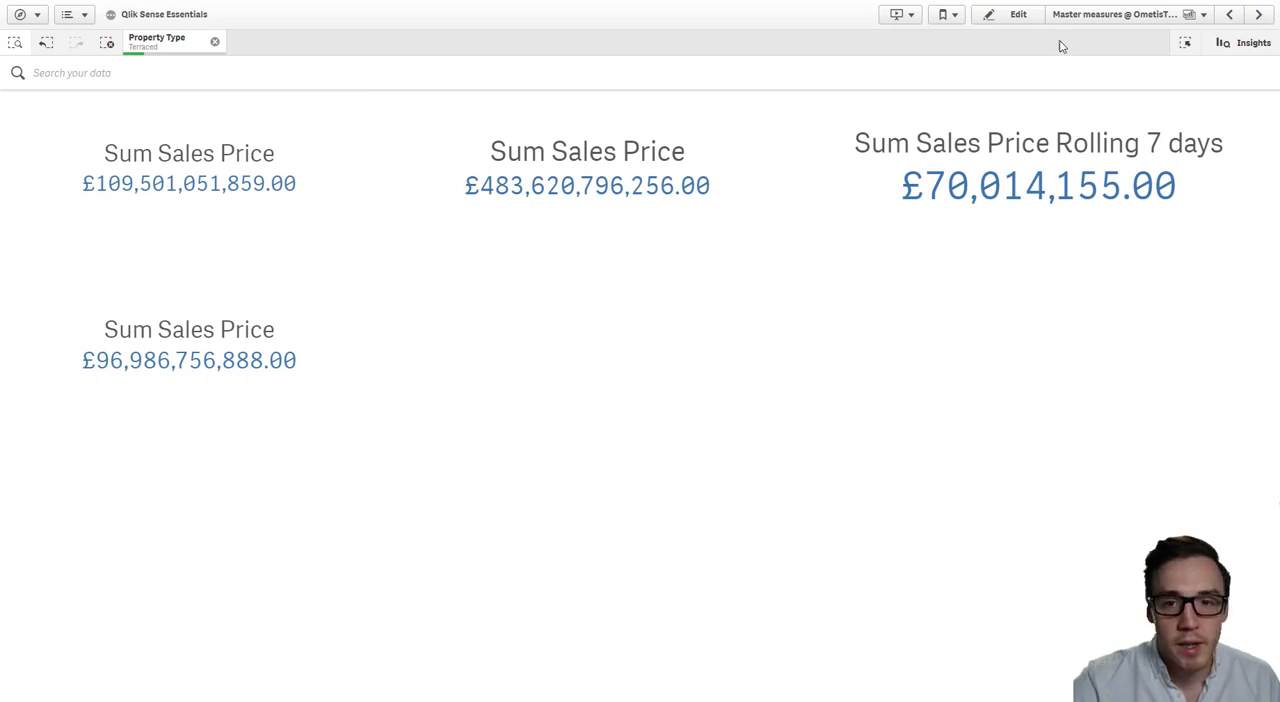
# - Find the Sales Price field among the app's fields, select all values <=1000000, and return to the sheet to compare the KPIs
pyautogui.click(1185, 43)
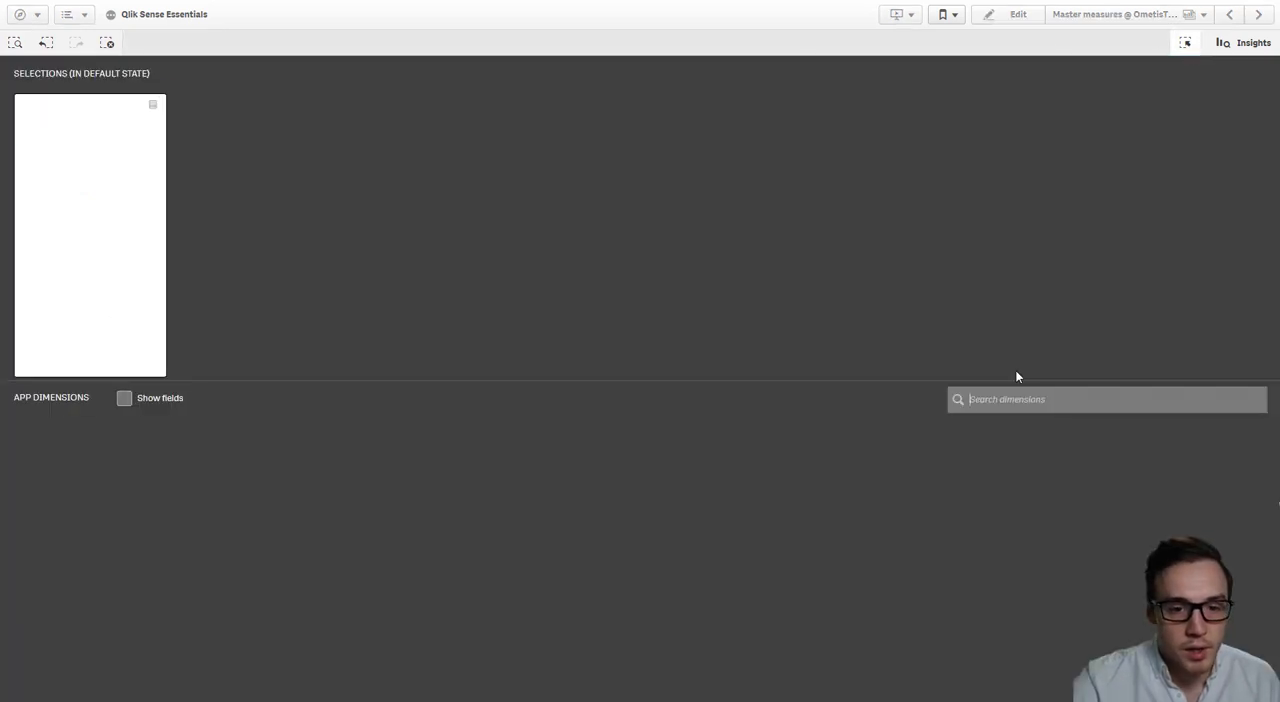
pyautogui.click(183, 404)
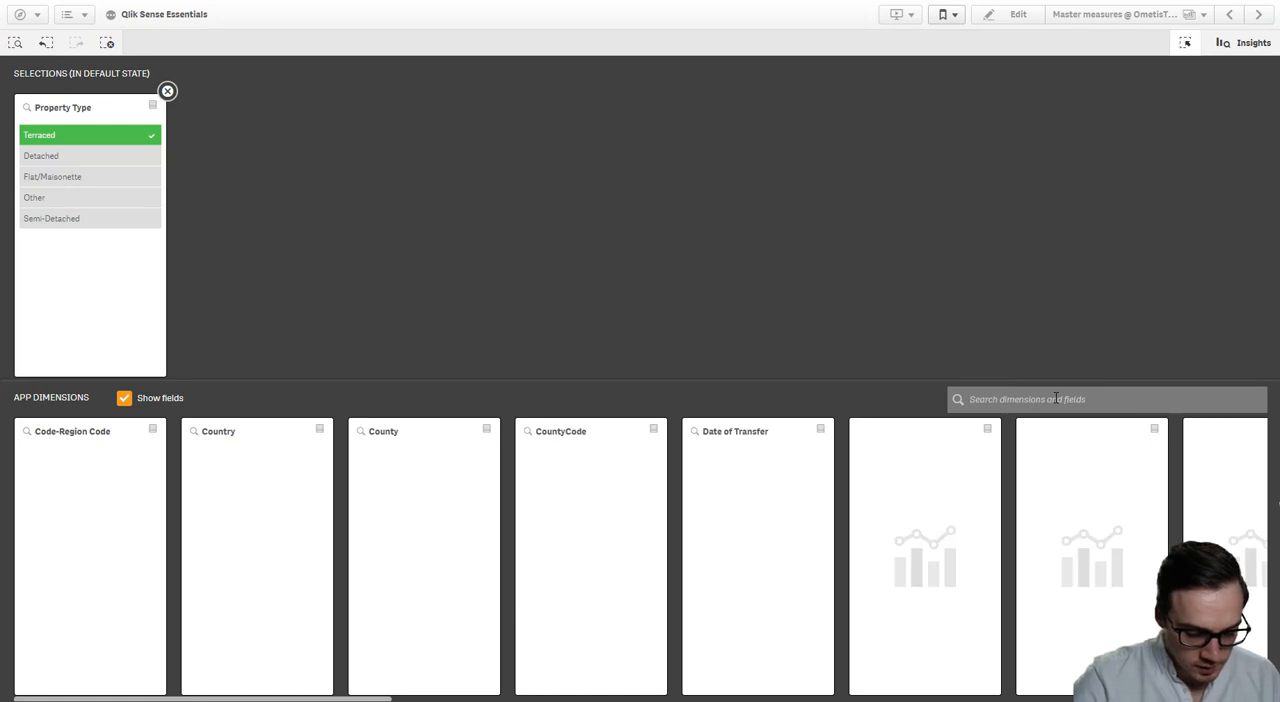
pyautogui.click(1055, 398)
pyautogui.write('sales')
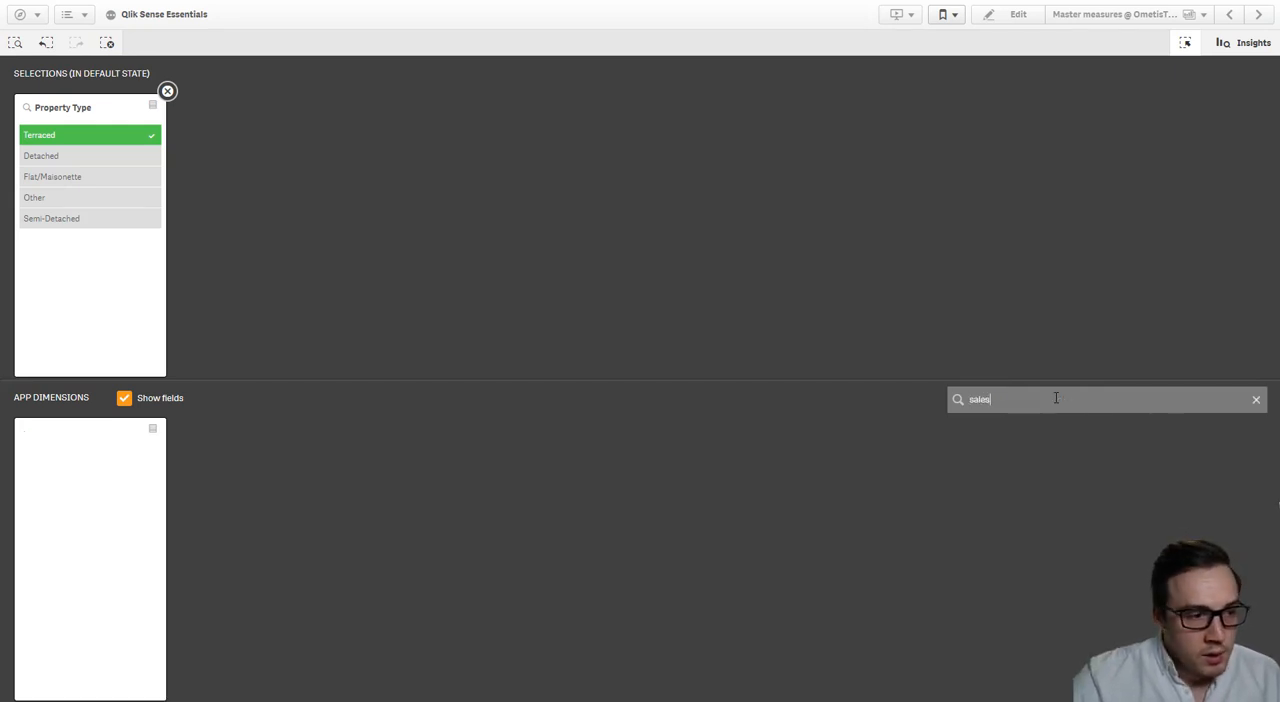
pyautogui.click(27, 436)
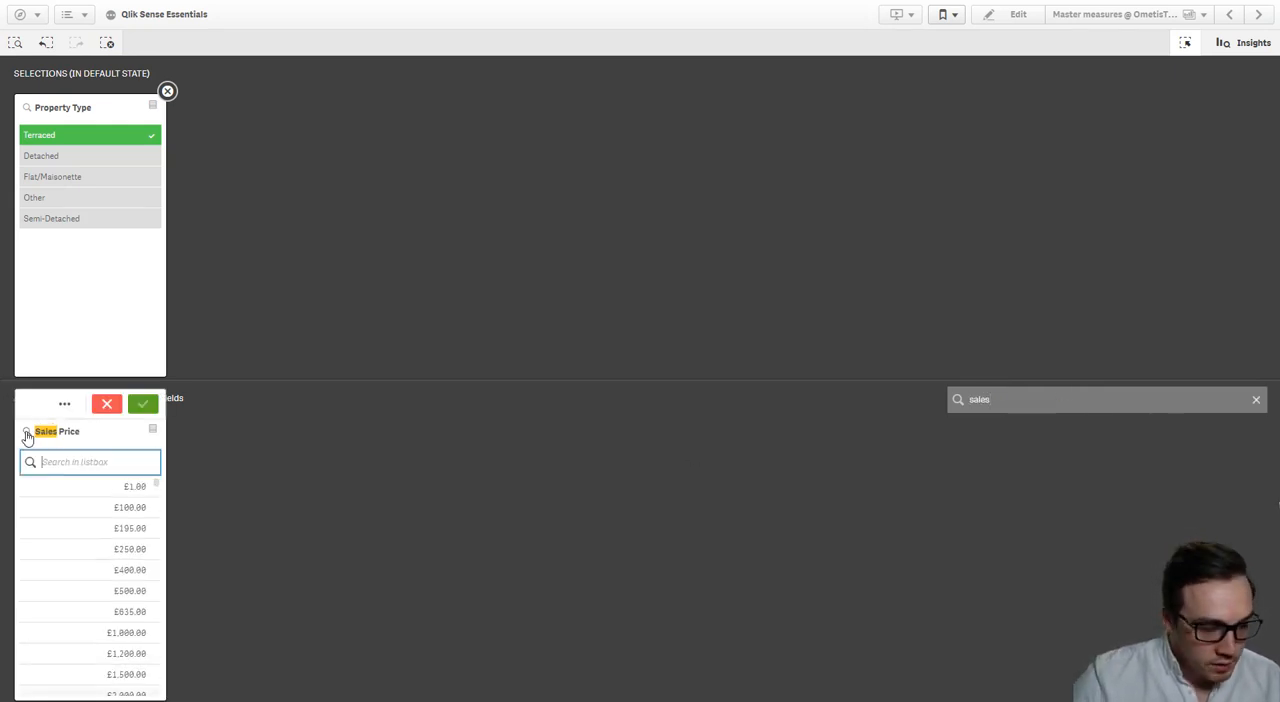
pyautogui.write('<=1')
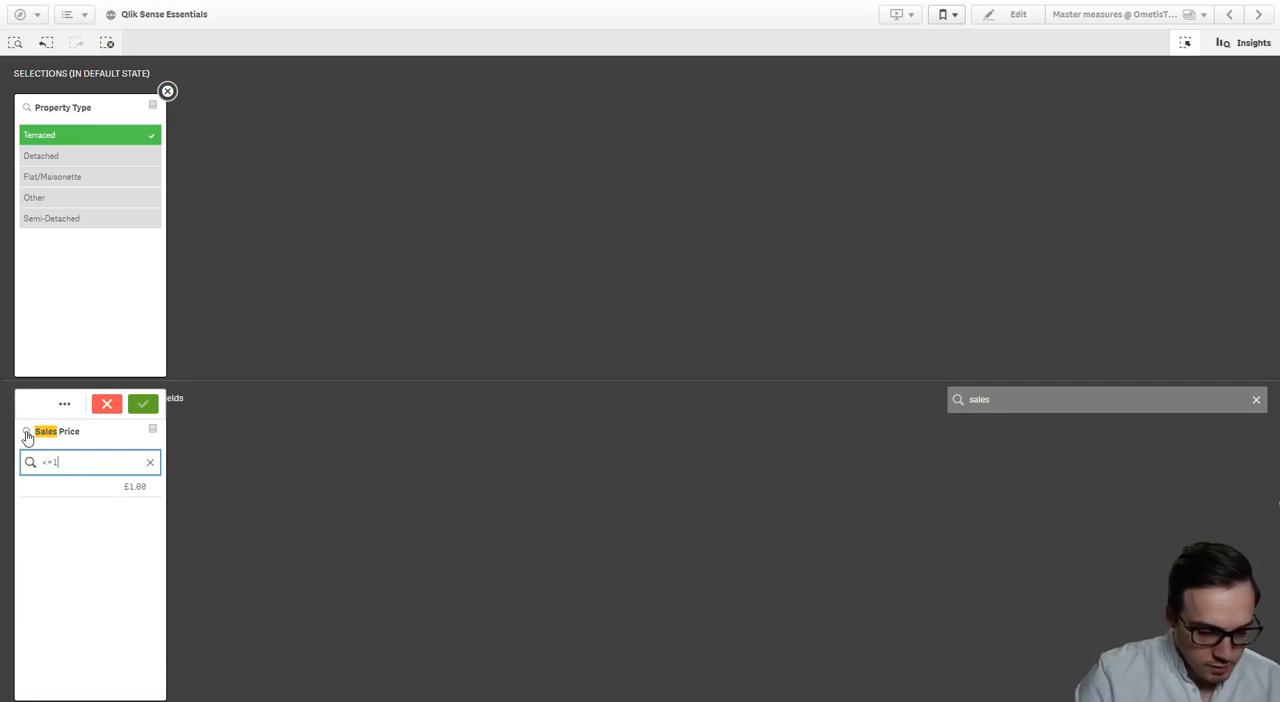
pyautogui.write('000000')
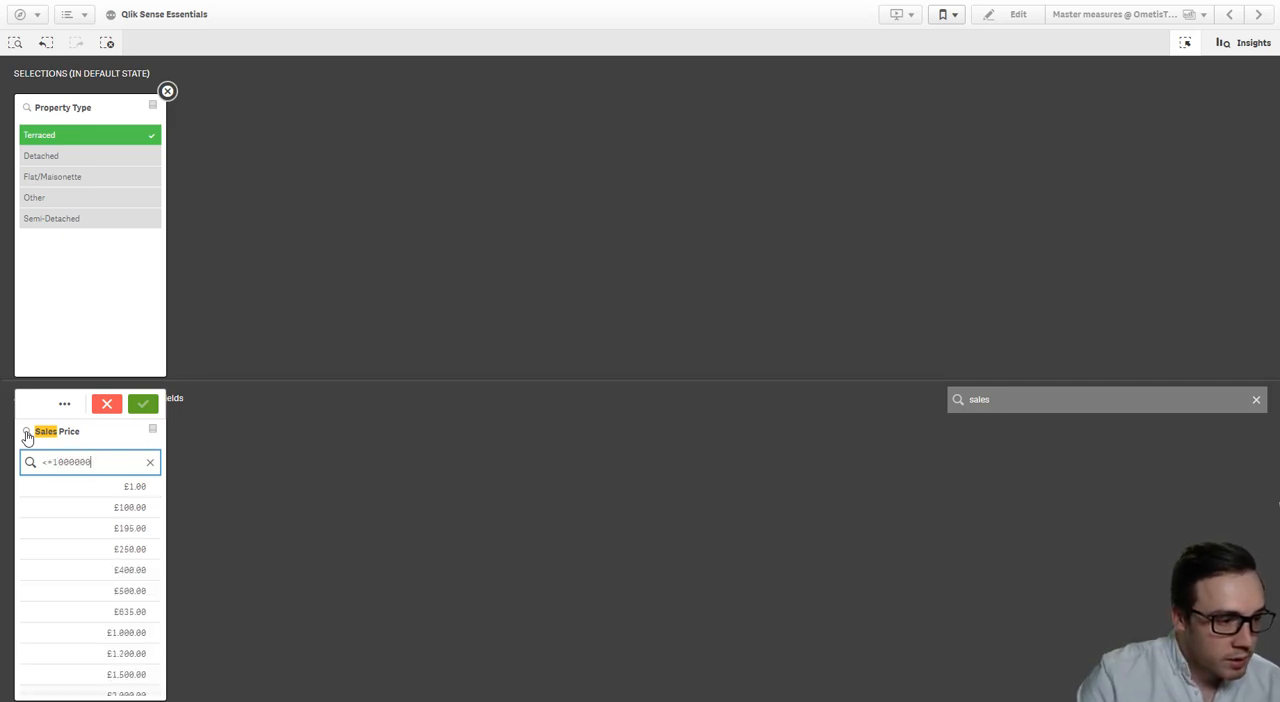
pyautogui.press('Return')
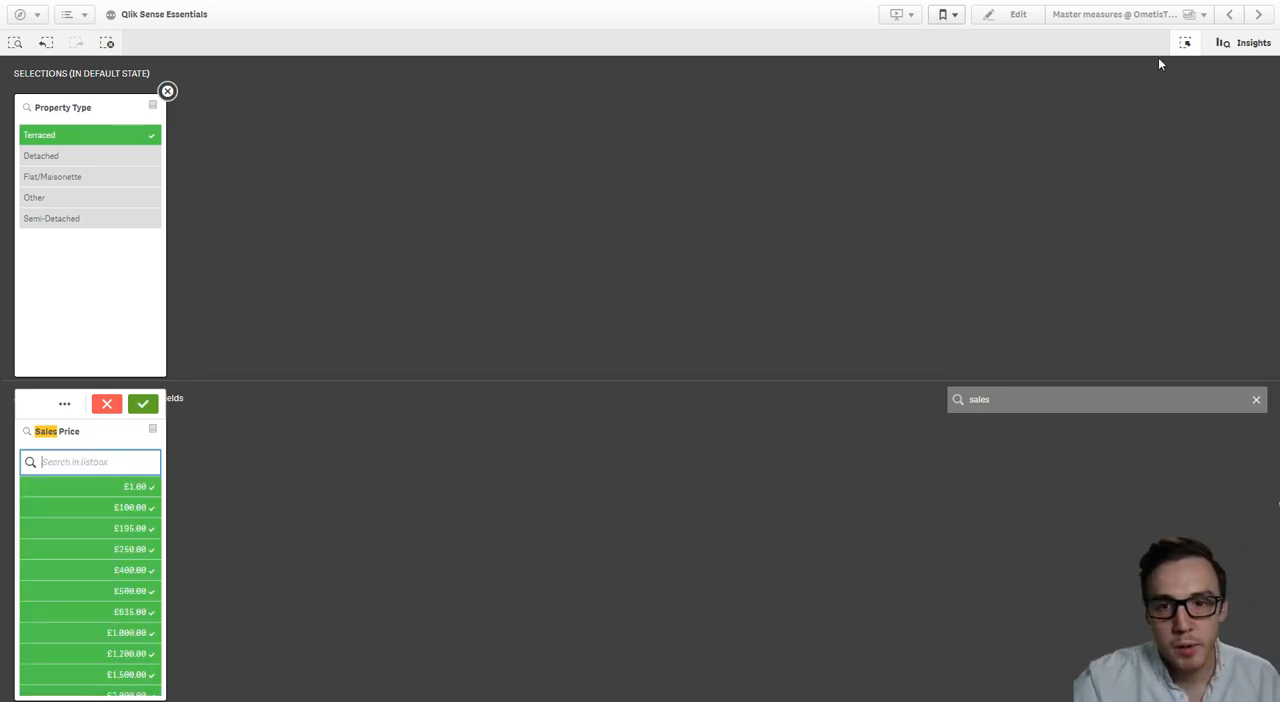
pyautogui.click(1185, 42)
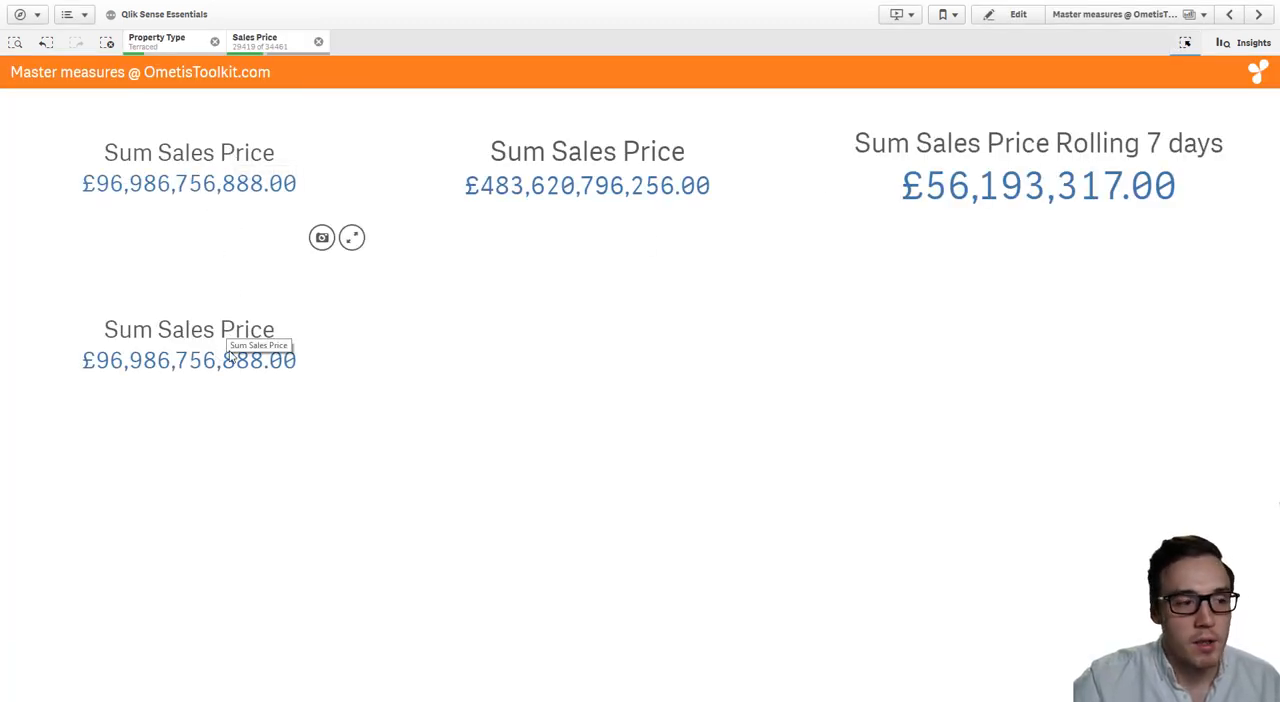
# - Clear all selections, recheck the applied persistent filters in the toolkit, and return the Qlik Sense sheet to editing
pyautogui.click(107, 42)
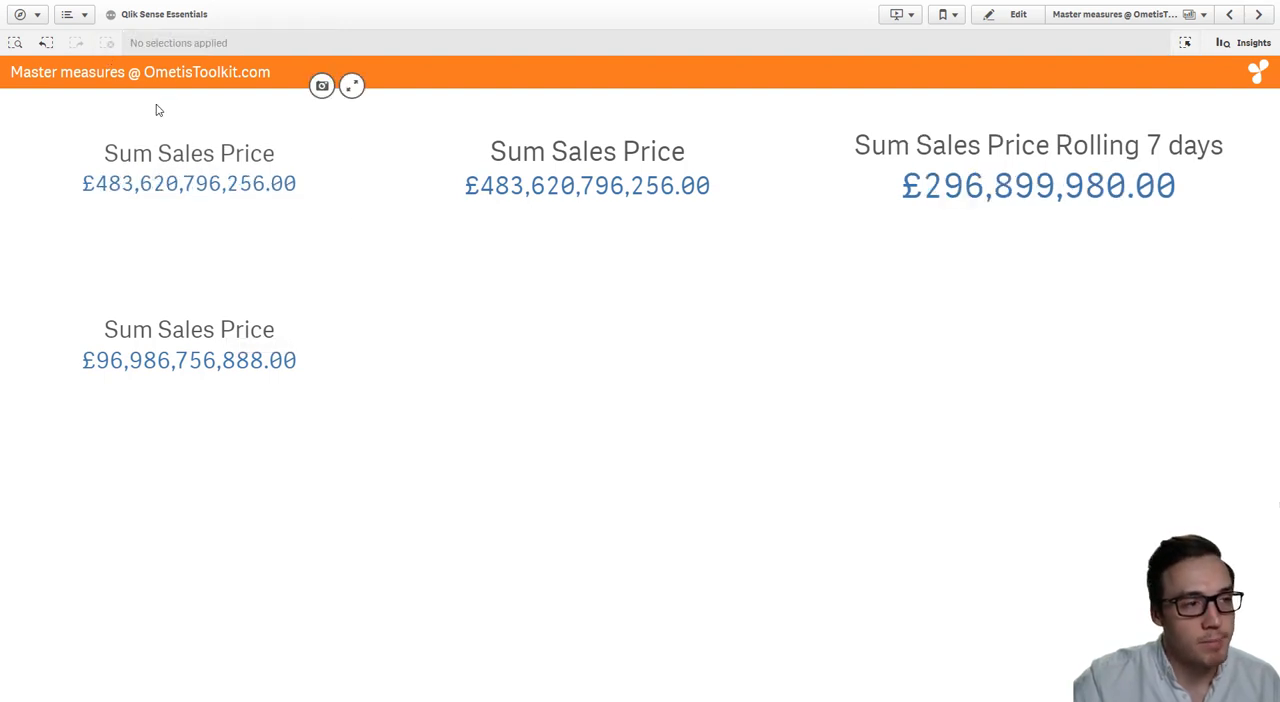
pyautogui.click(172, 1)
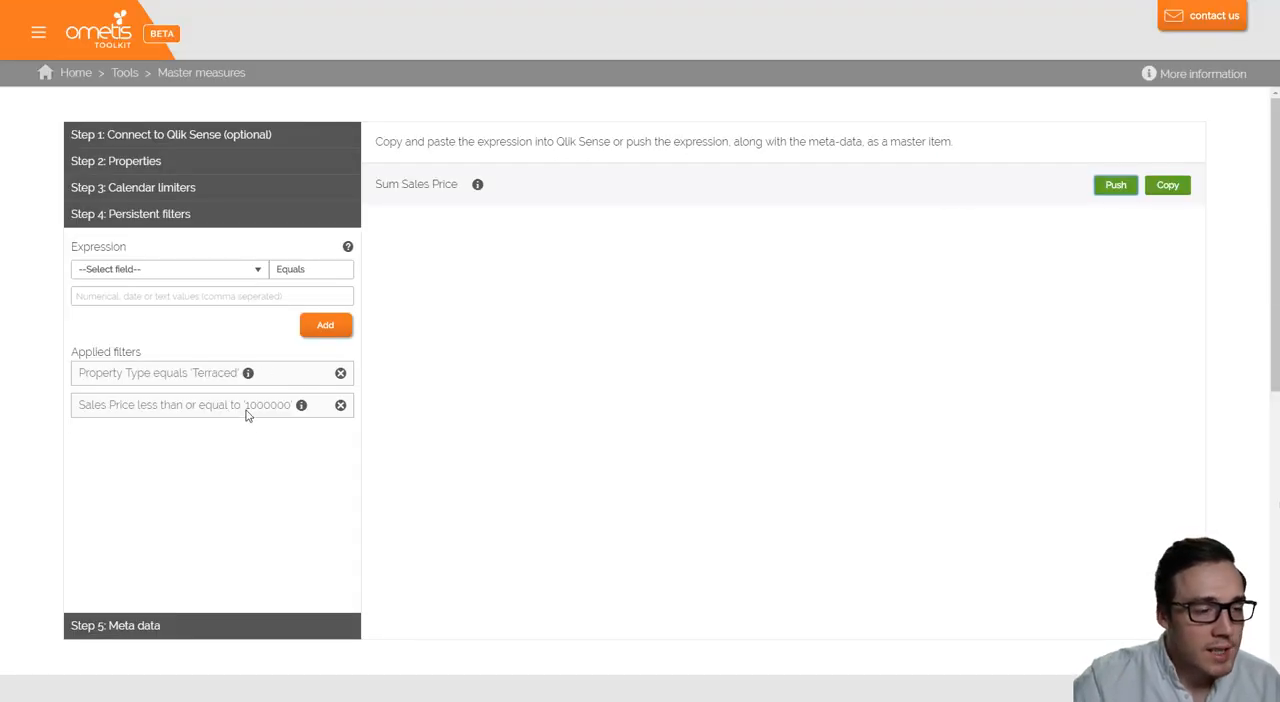
pyautogui.click(250, 1)
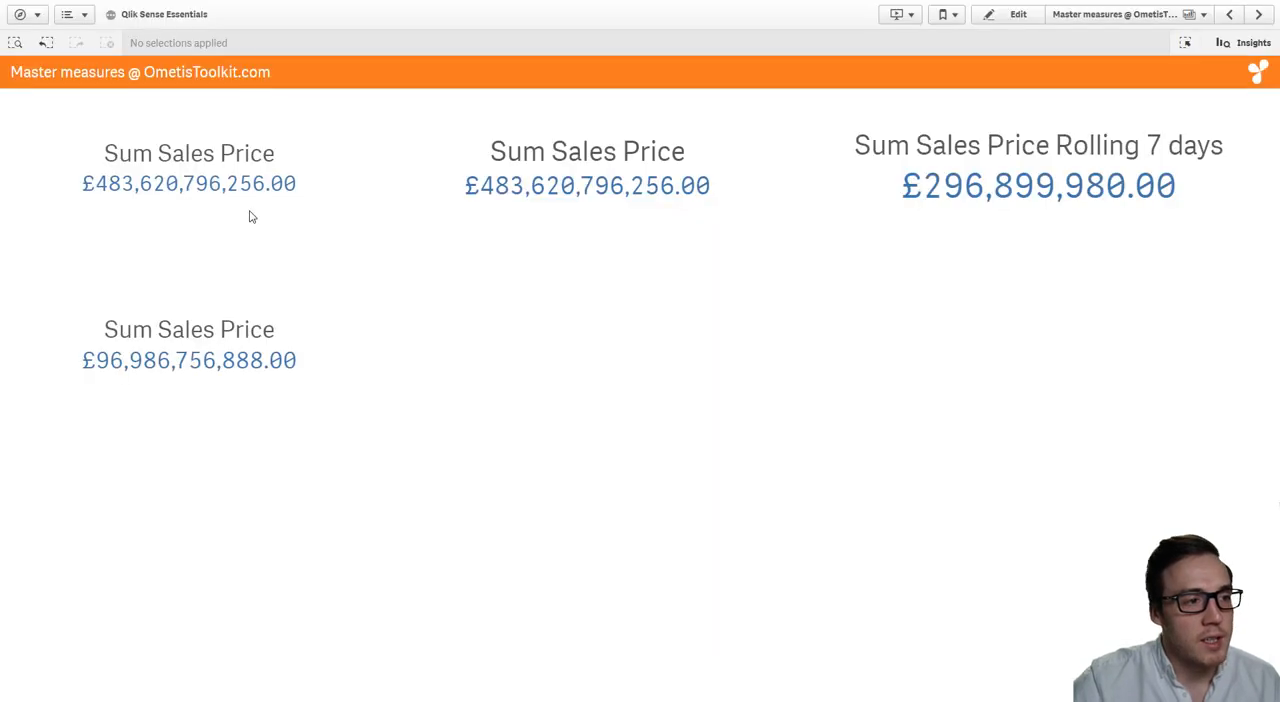
pyautogui.click(1010, 16)
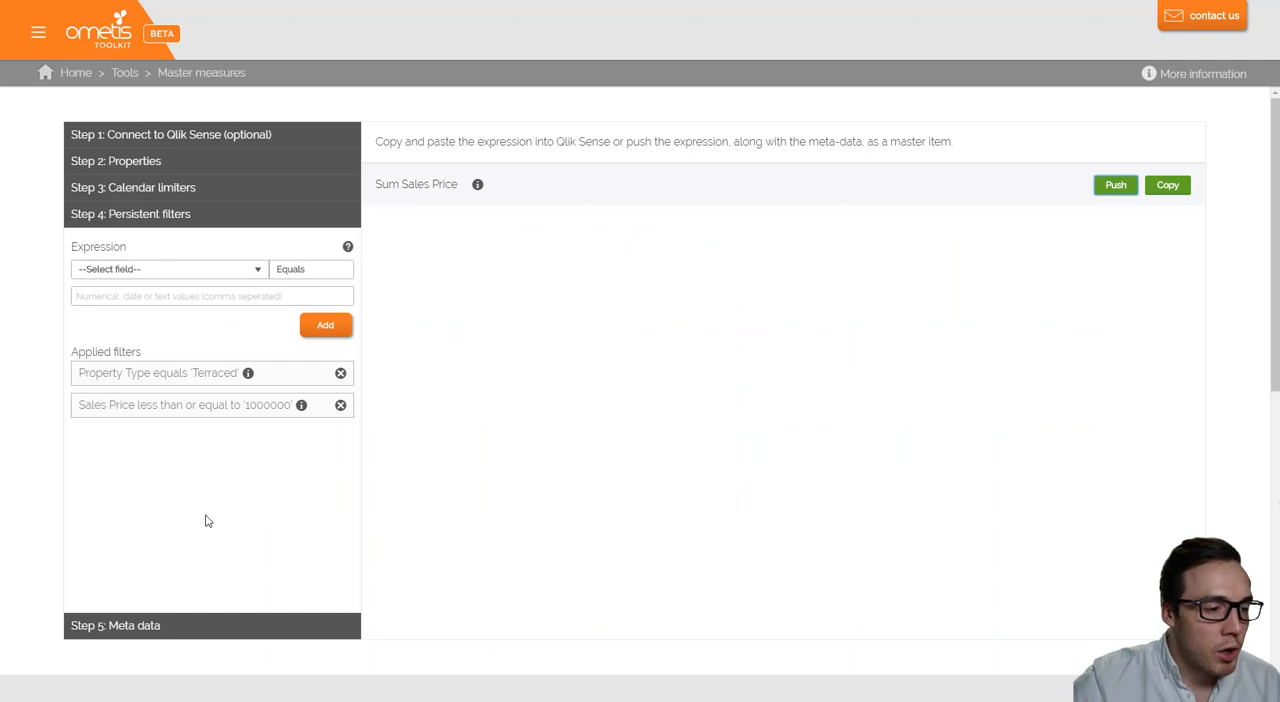
# - In the toolkit's meta data settings, disable Auto naming and set the Sum terminology to "Total terraced <=1m"
pyautogui.click(185, 624)
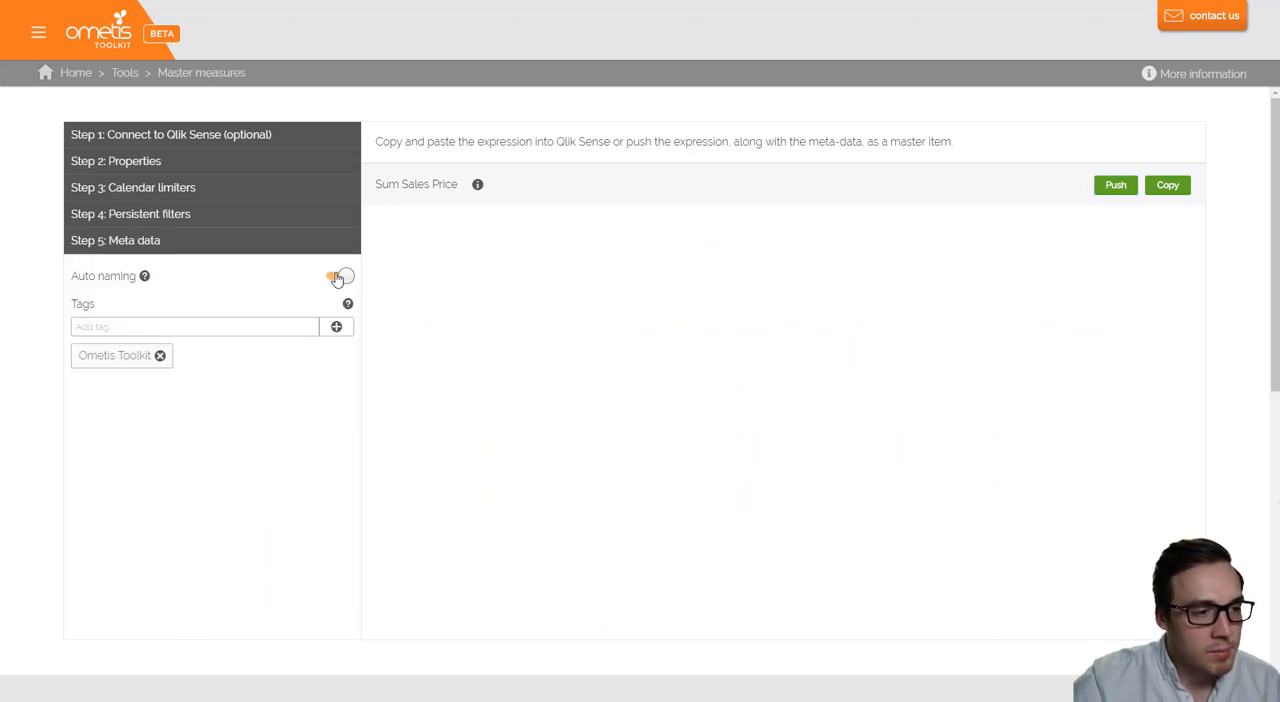
pyautogui.click(337, 278)
pyautogui.click(222, 412)
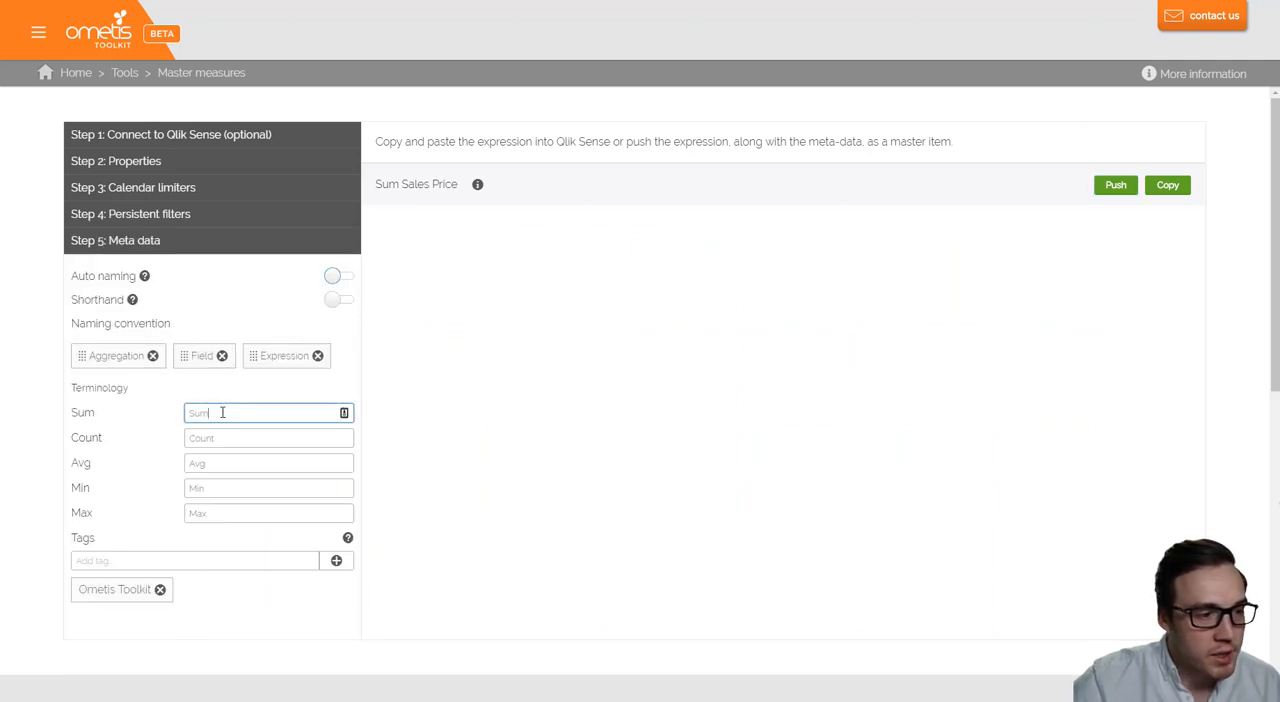
pyautogui.moveTo(222, 413); pyautogui.dragTo(152, 410)
pyautogui.write('Total')
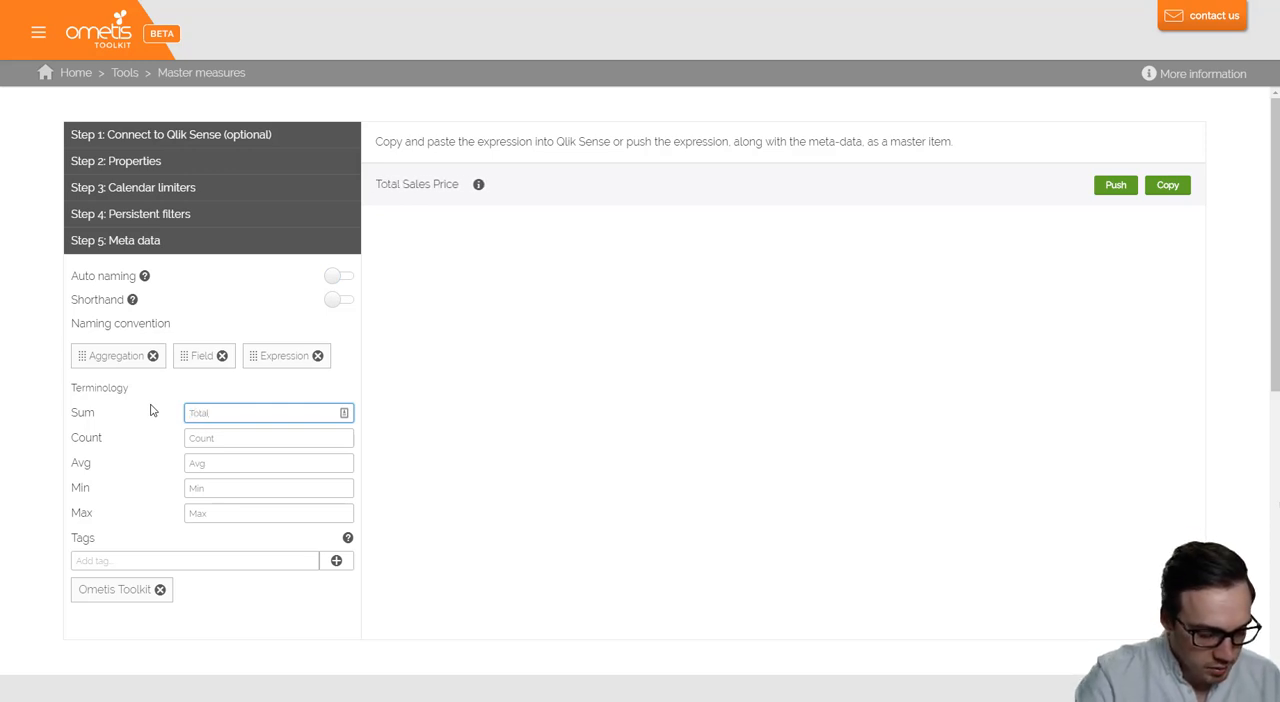
pyautogui.write(' terraced')
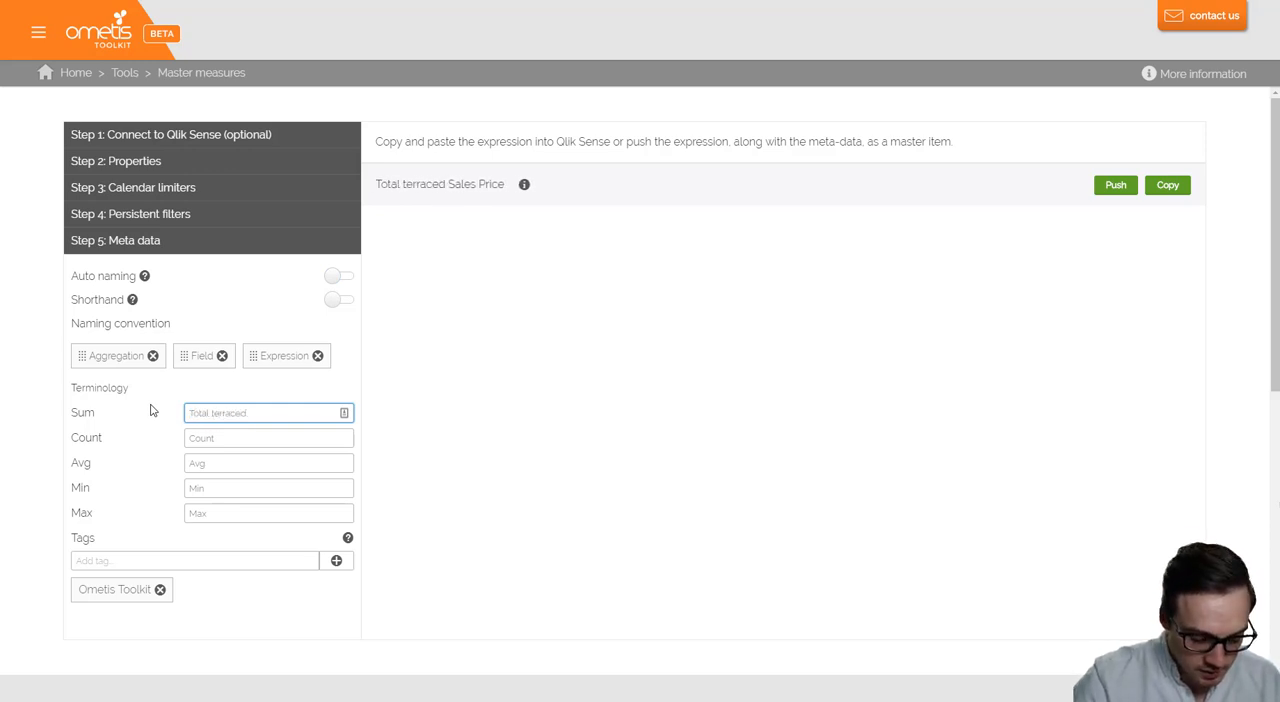
pyautogui.write(' <-1')
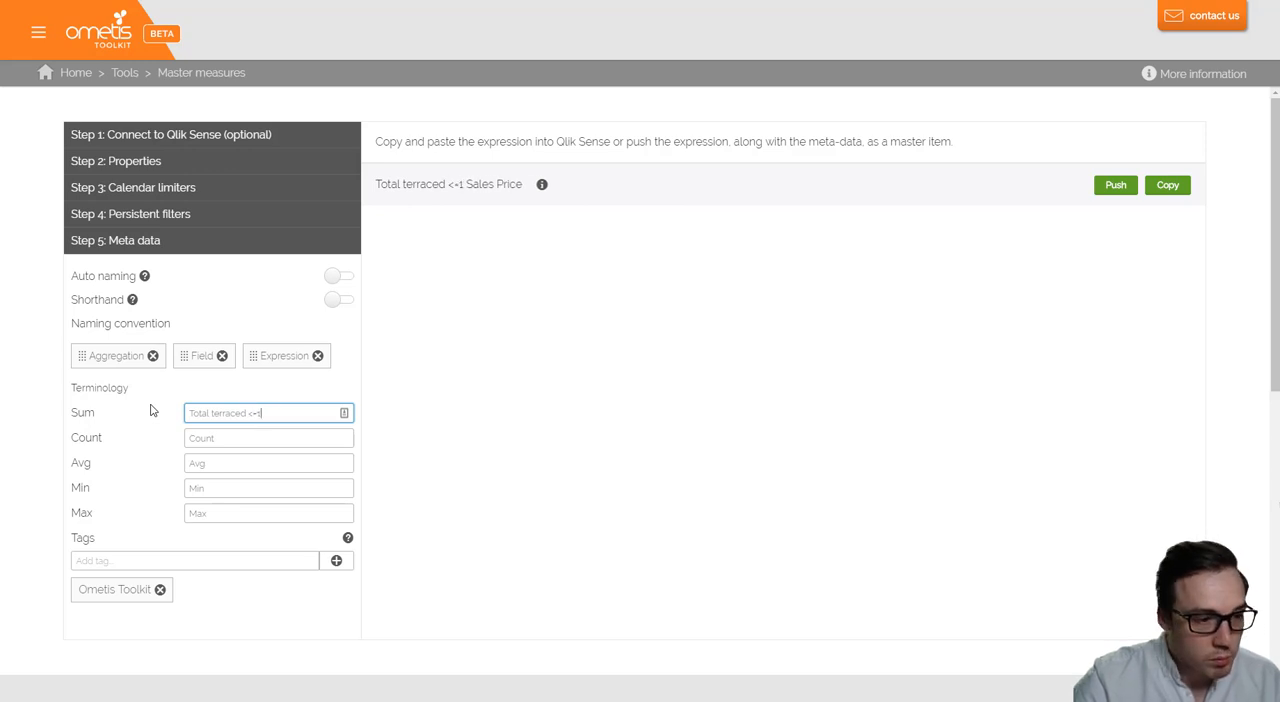
pyautogui.write('m')
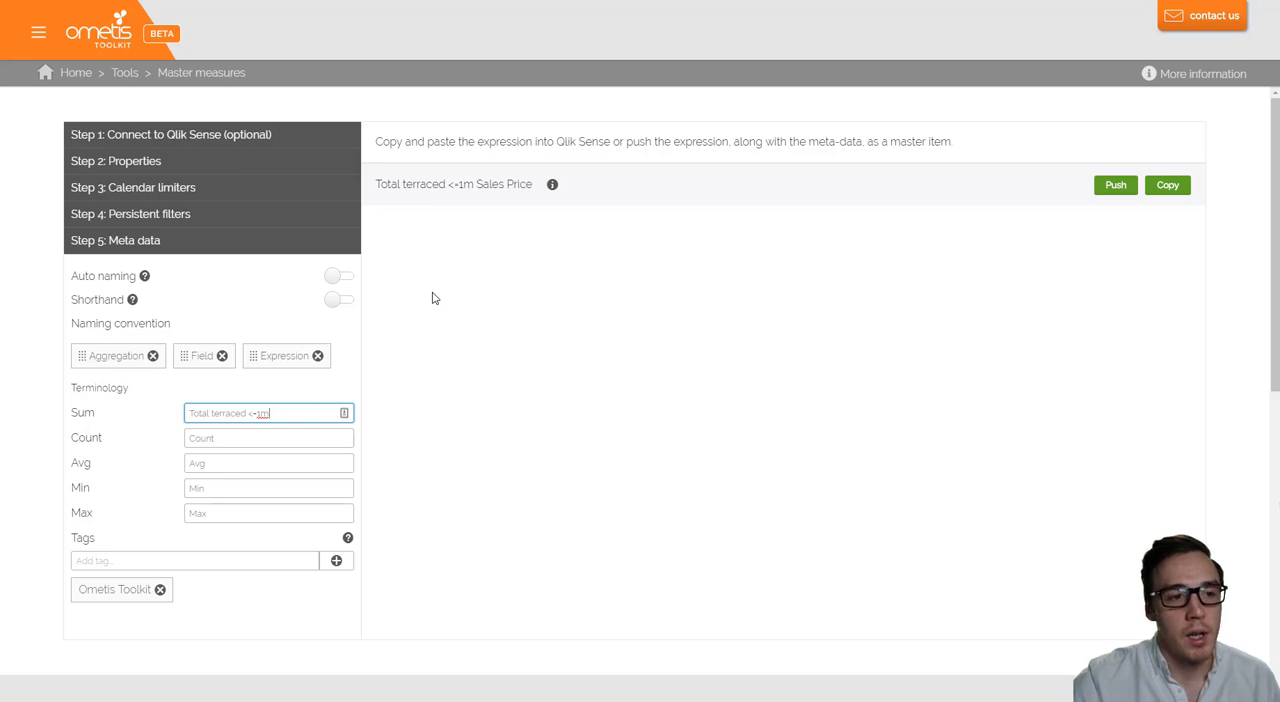
# - Add the tags "Terraced" and "<=£1m" to the measure
pyautogui.click(197, 560)
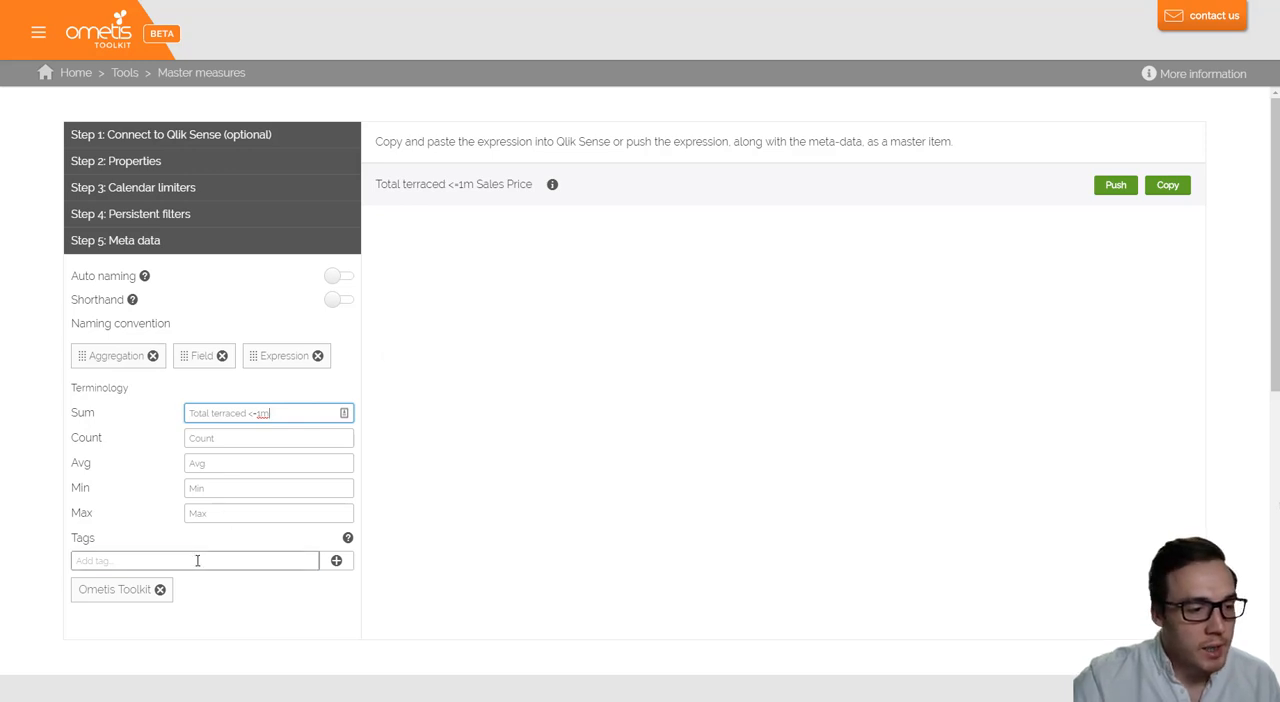
pyautogui.write('T')
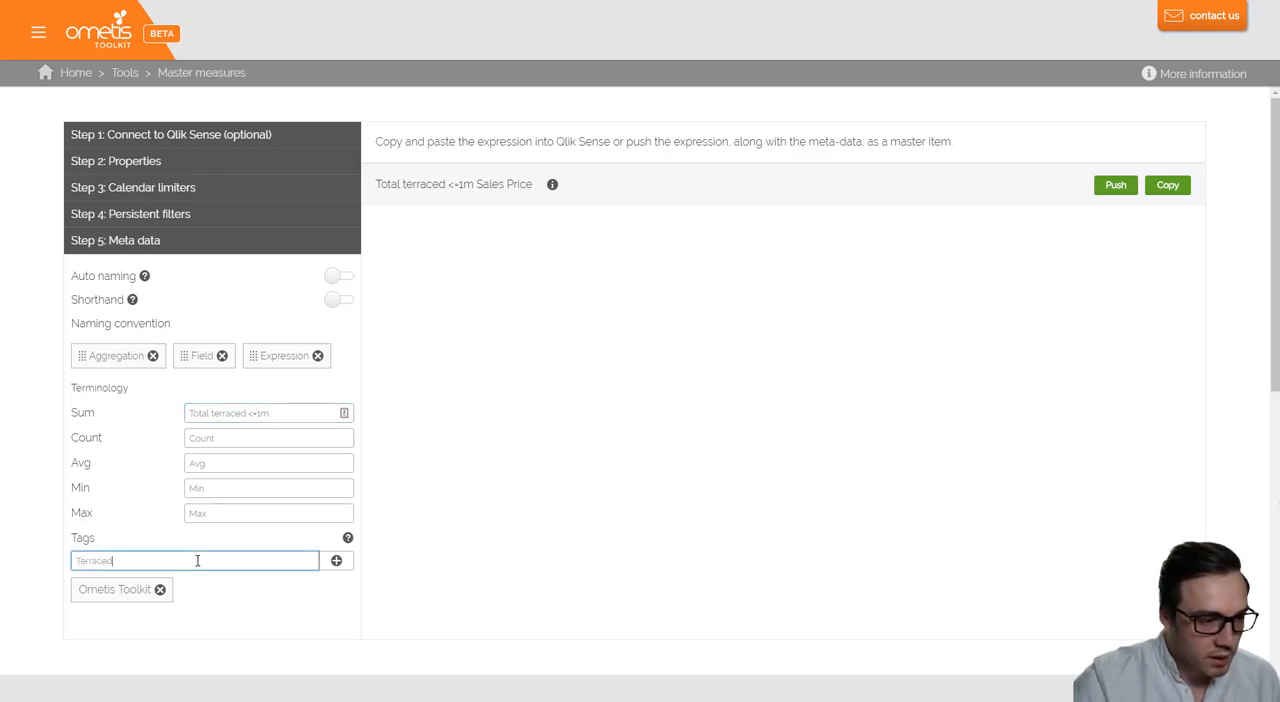
pyautogui.write('erraced')
pyautogui.press('Return')
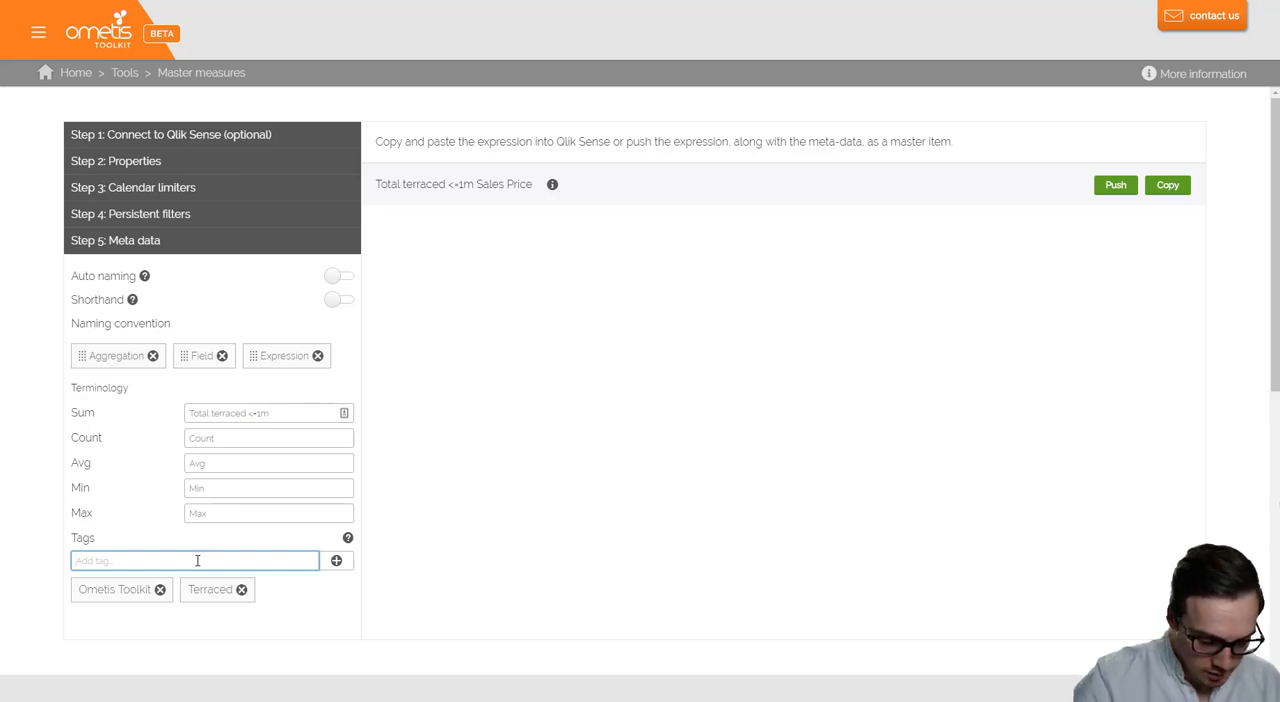
pyautogui.write('<=£1m')
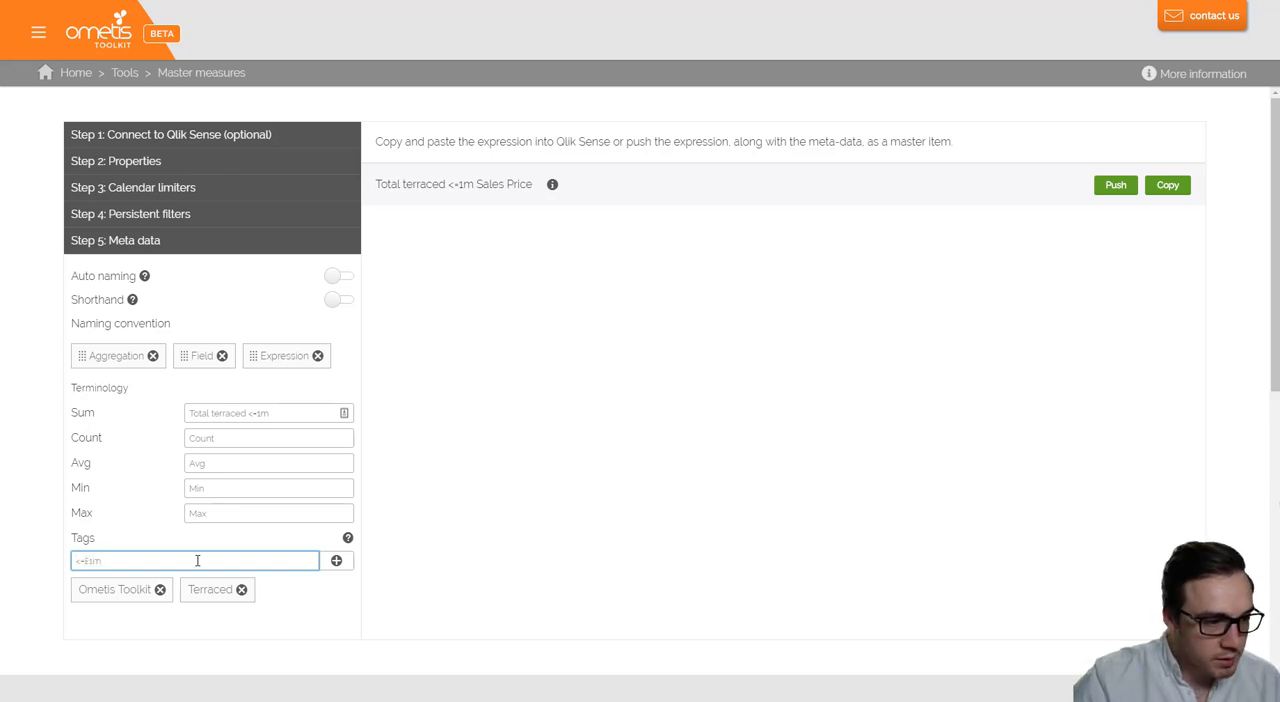
pyautogui.press('Return')
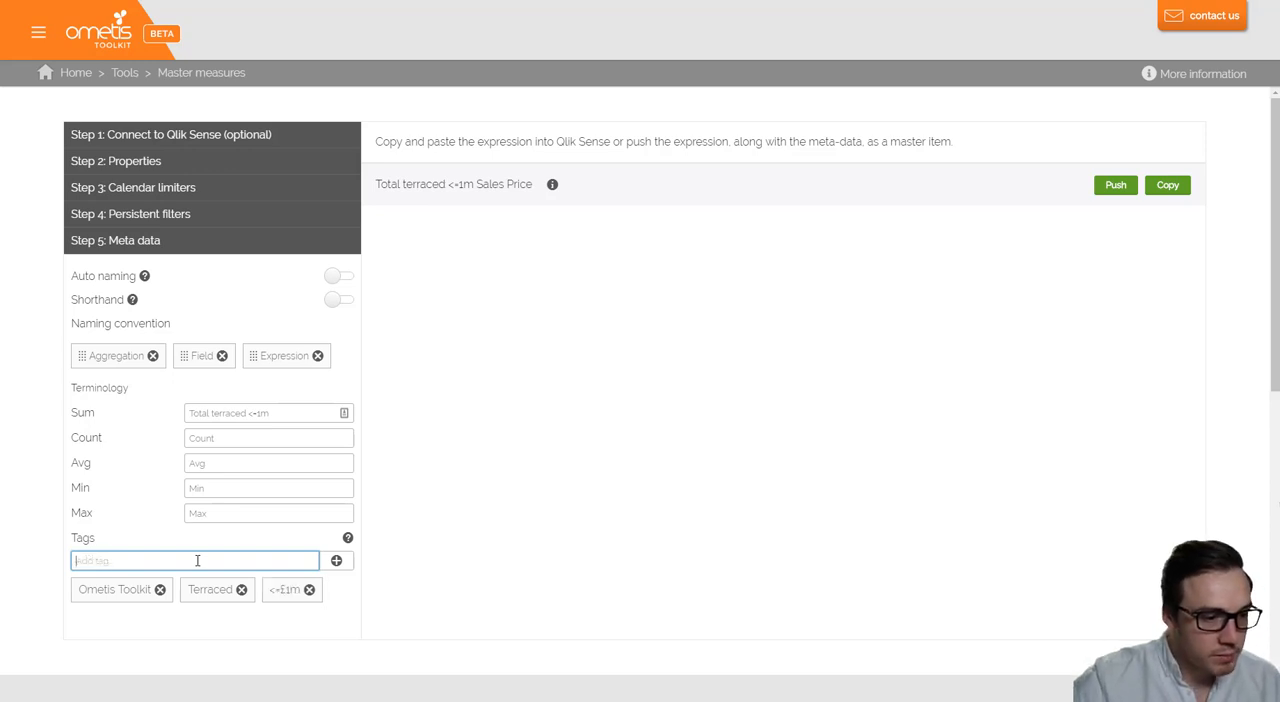
# - Push the Total terraced <=1m Sales Price measure, check its details in Qlik Sense, and search the master items for "terrac"
pyautogui.click(1120, 190)
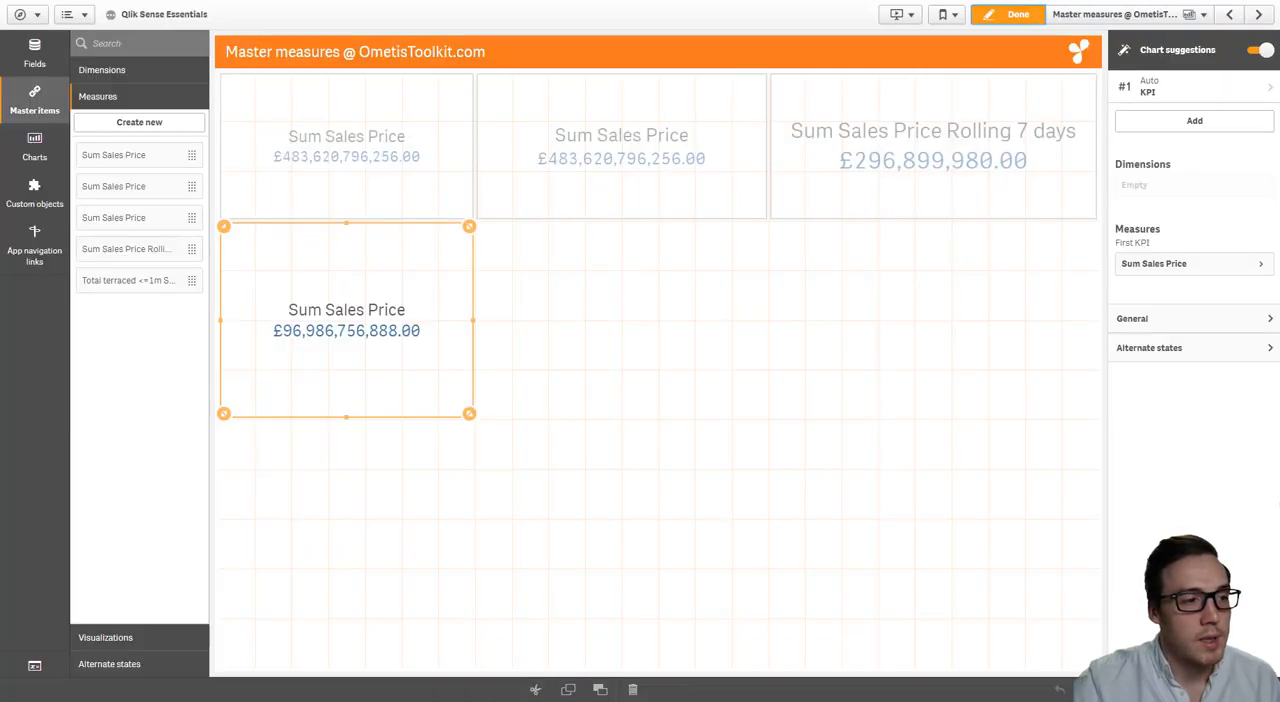
pyautogui.click(138, 281)
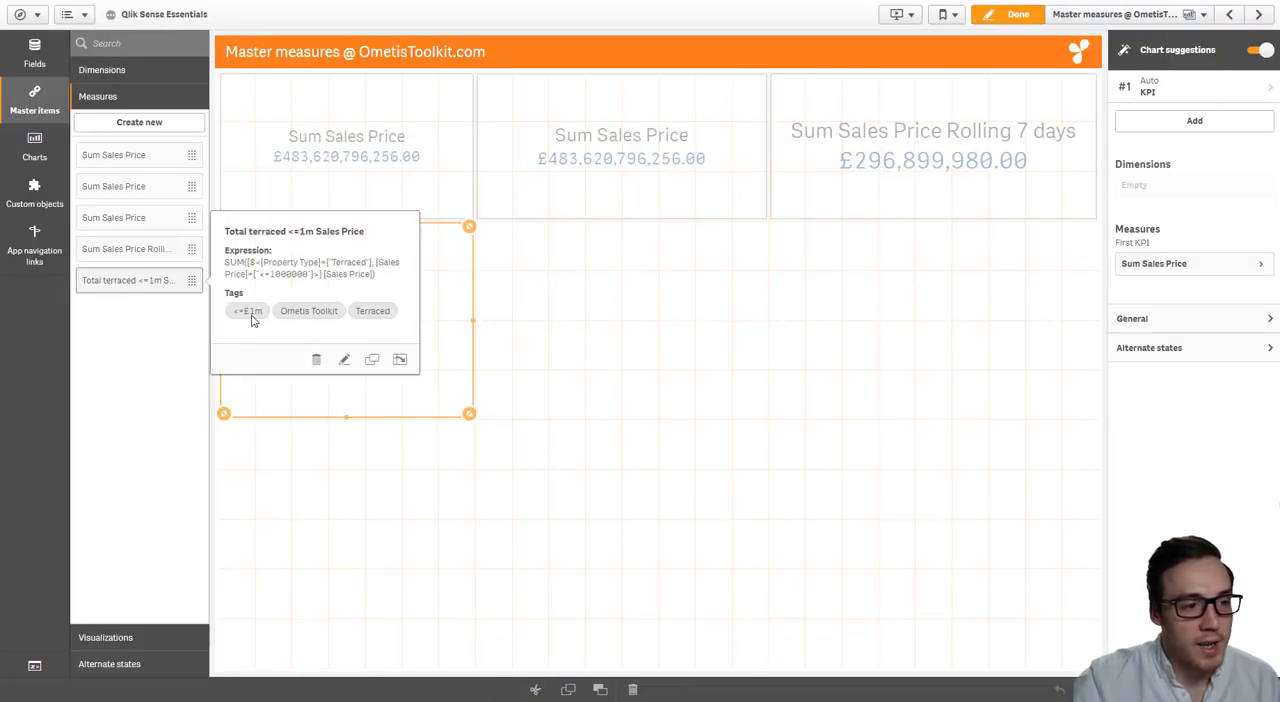
pyautogui.click(177, 43)
pyautogui.write('terrac')
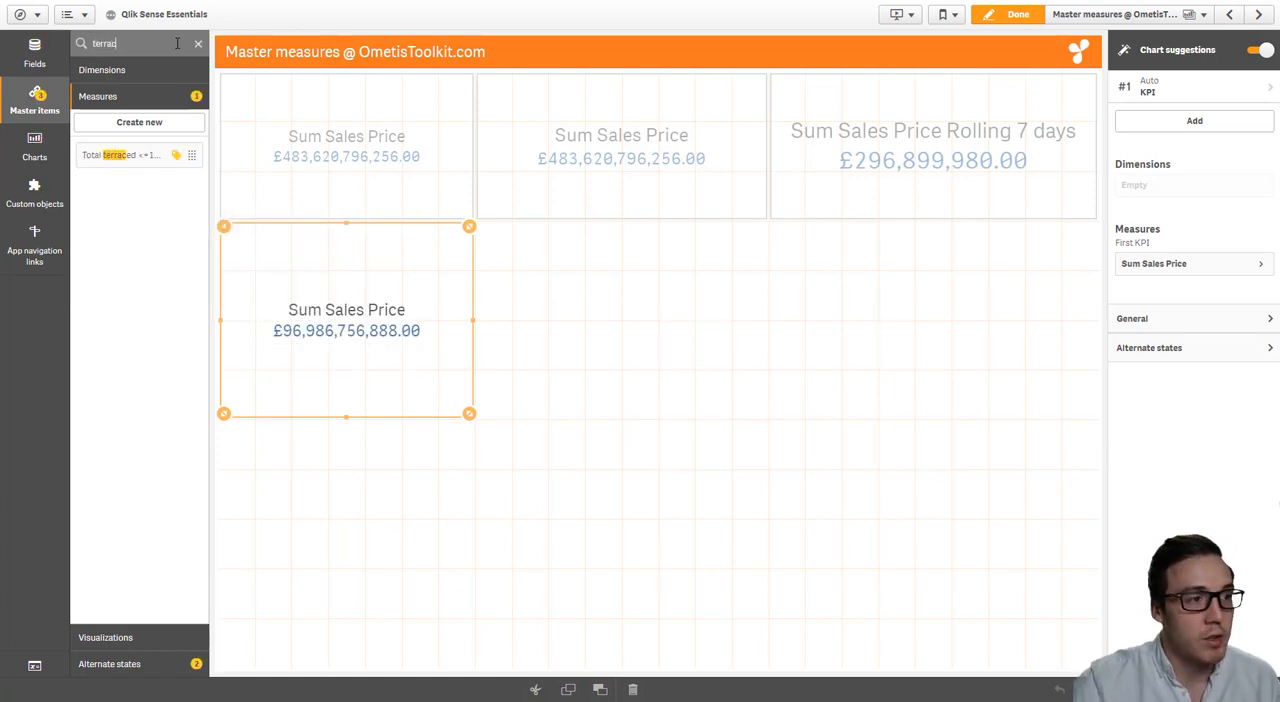